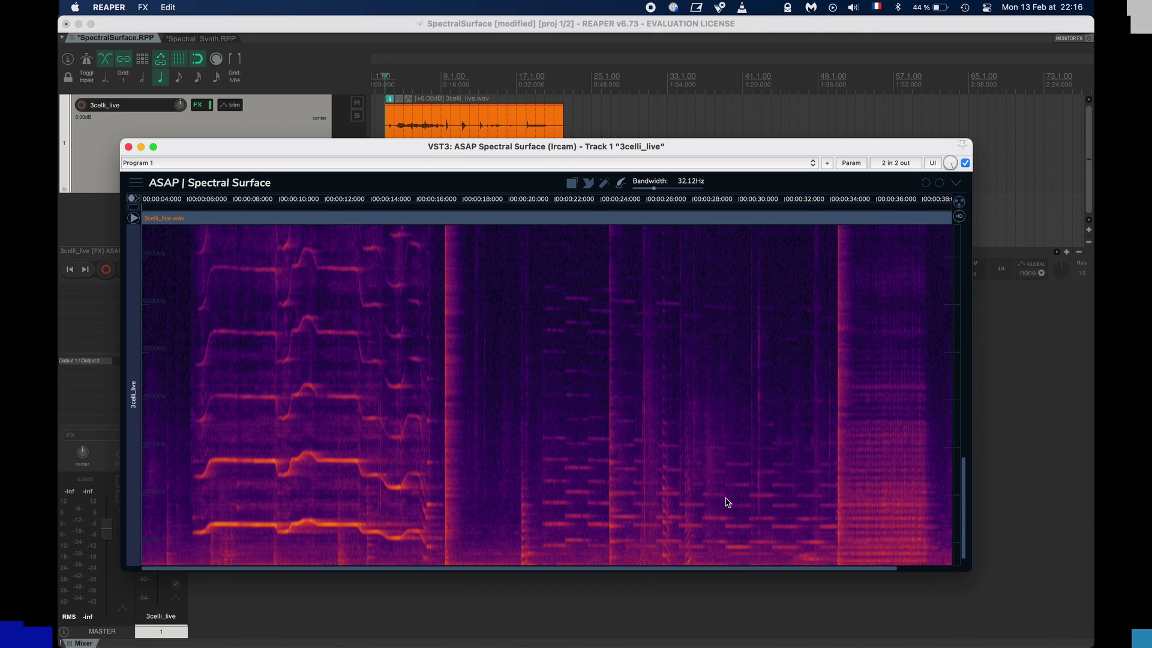
Scroll the frequency axis of the 3celli_live spectrogram.
{"action": "scroll", "coordinate": [705, 471], "scroll_direction": "down", "scroll_amount": 5}
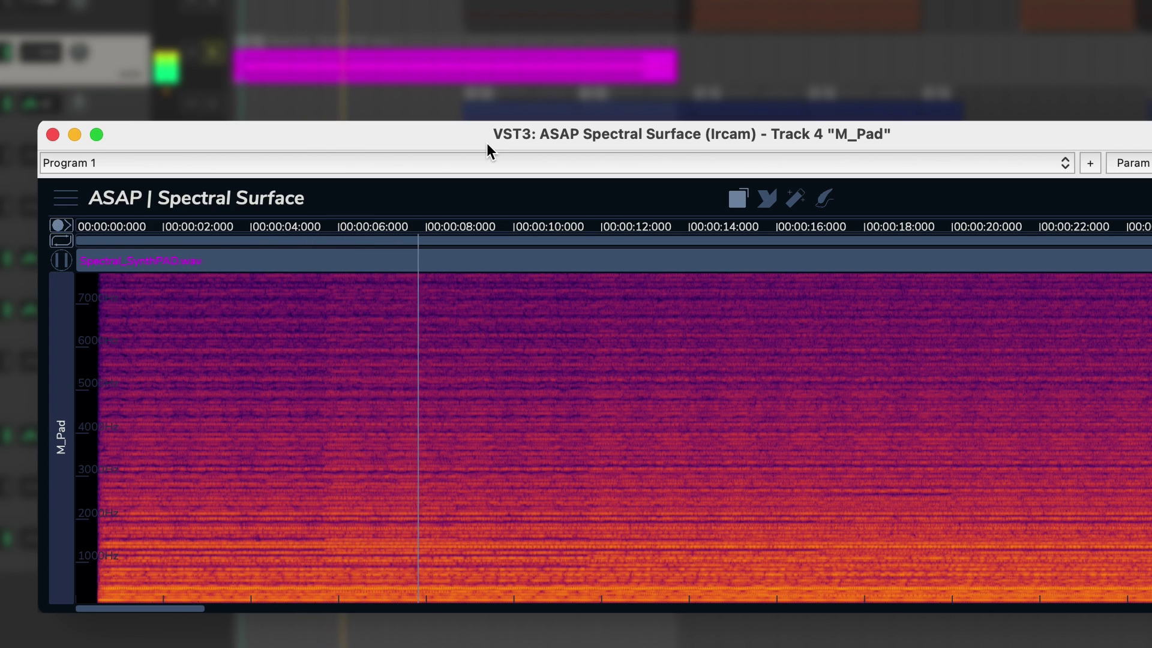
Draw a tapering triangle over the pad's first ~8.5 seconds and play it back.
{"action": "key", "text": "space"}
{"action": "left_click", "coordinate": [95, 327]}
{"action": "left_click", "coordinate": [92, 575]}
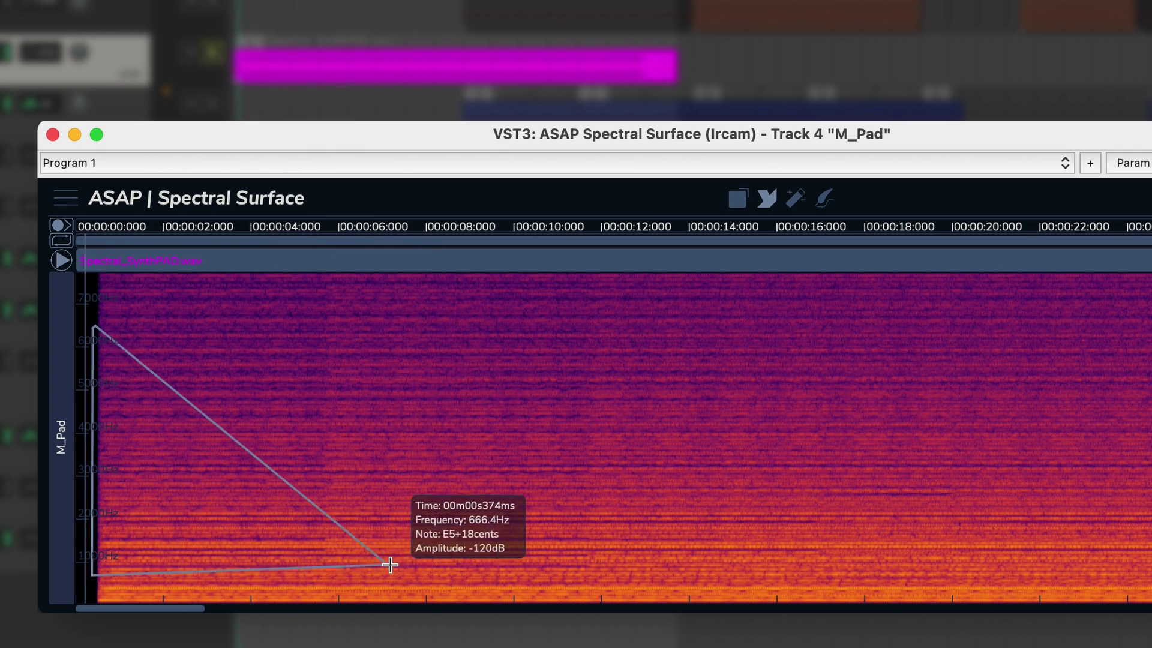
{"action": "left_click", "coordinate": [477, 570]}
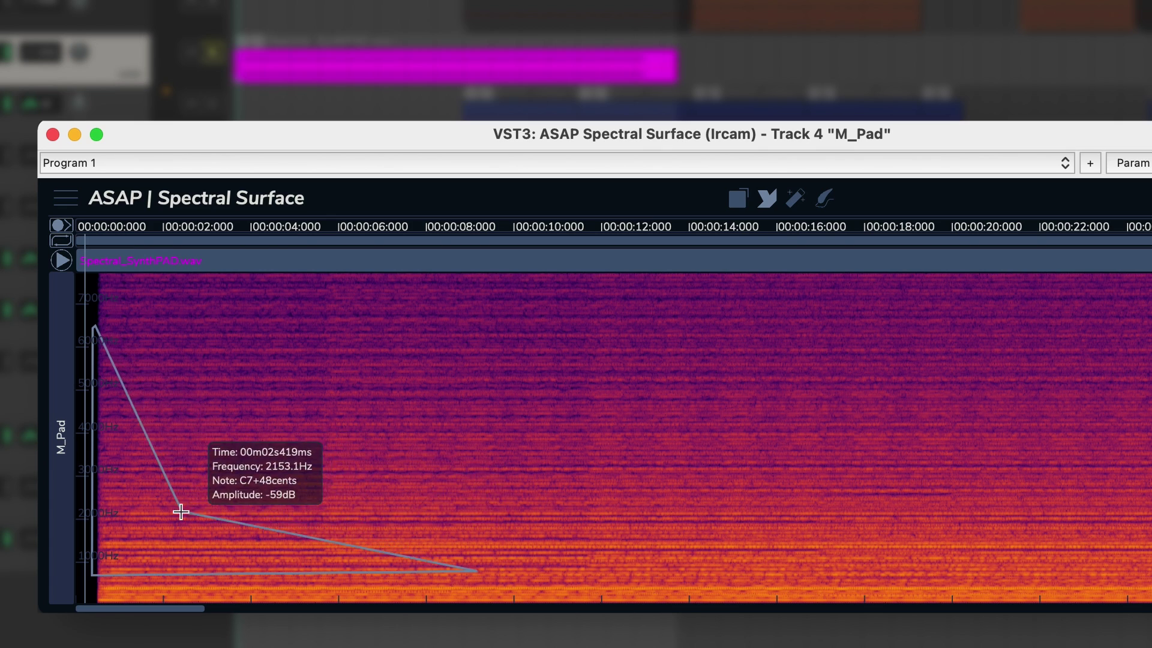
{"action": "double_click", "coordinate": [344, 547]}
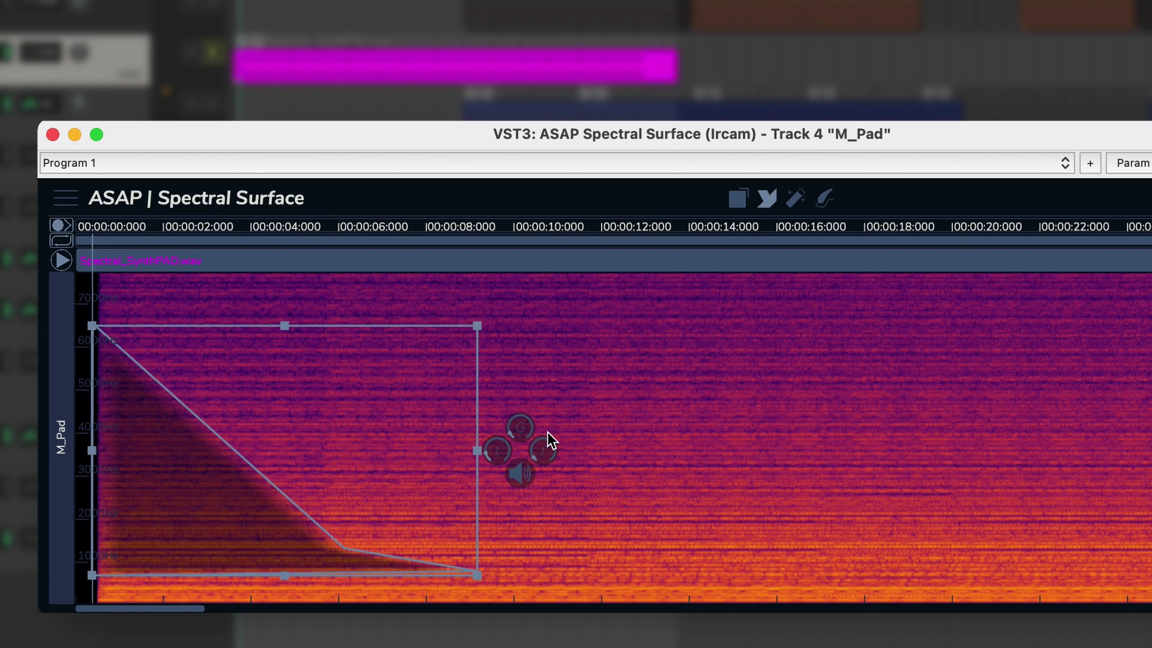
{"action": "key", "text": "space"}
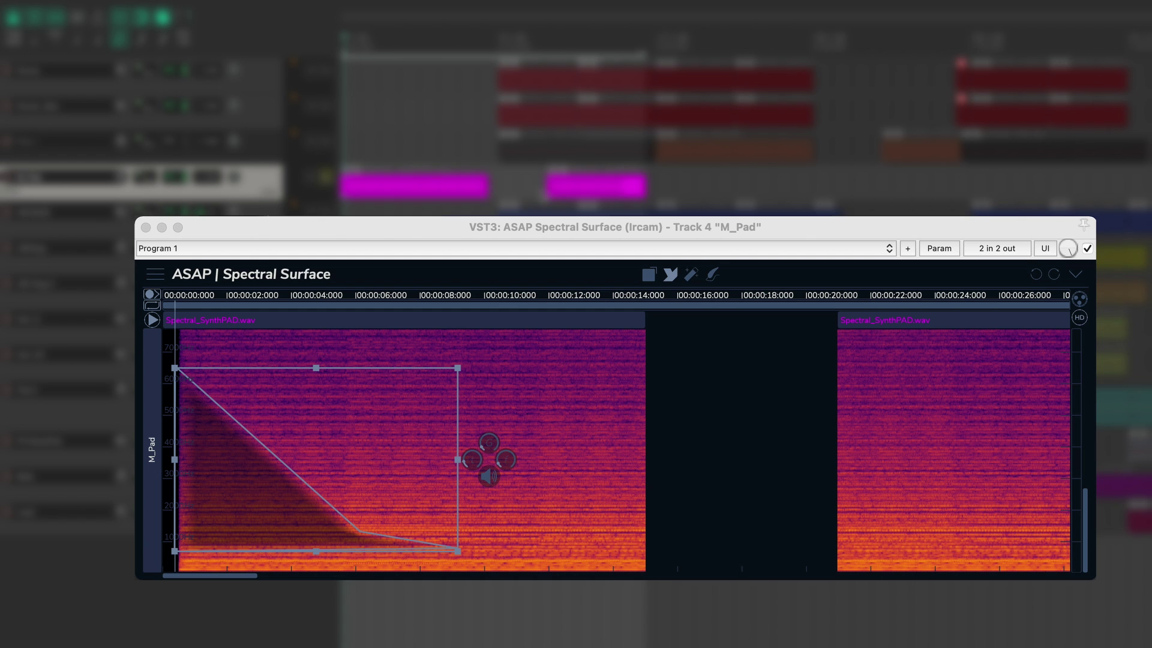
Draw three stacked rectangles in the second pad clip and erase their content.
{"action": "scroll", "coordinate": [779, 406], "scroll_direction": "down", "scroll_amount": 2}
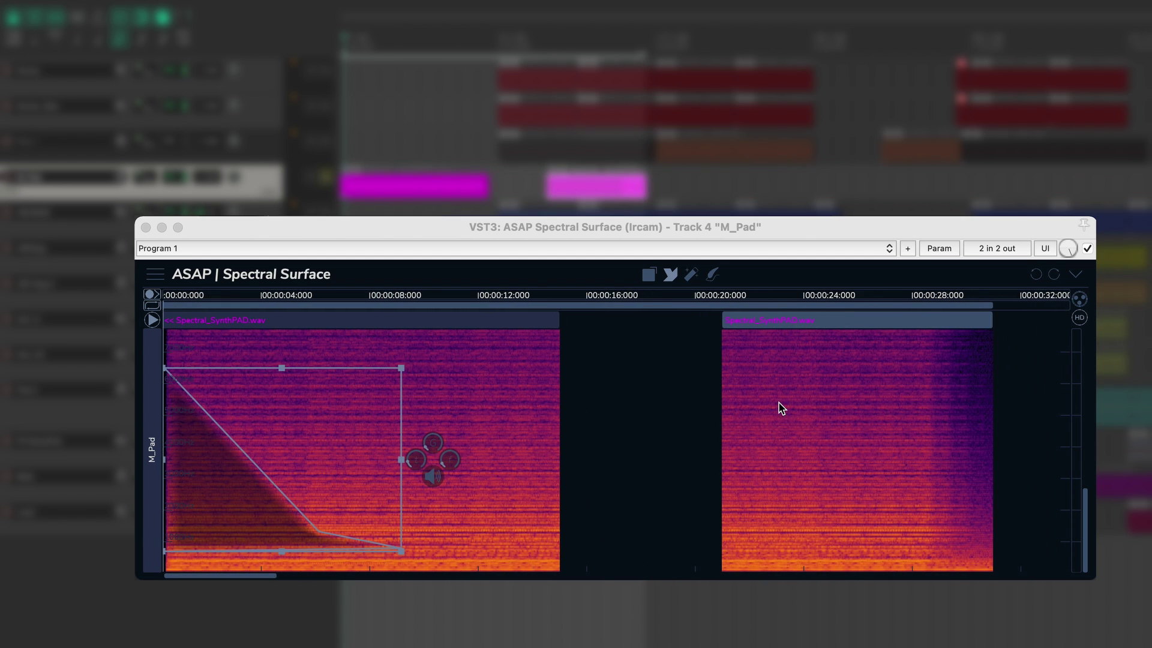
{"action": "left_click_drag", "start_coordinate": [877, 420], "coordinate": [756, 455]}
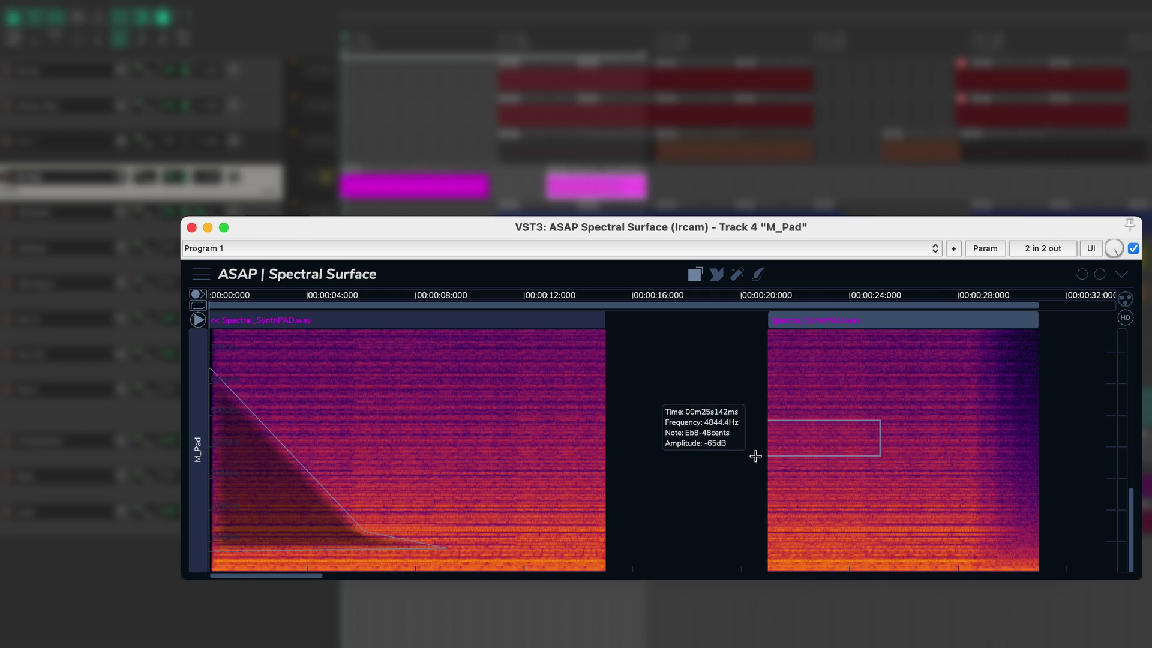
{"action": "left_click_drag", "start_coordinate": [878, 468], "coordinate": [753, 506]}
{"action": "left_click_drag", "start_coordinate": [882, 517], "coordinate": [766, 543]}
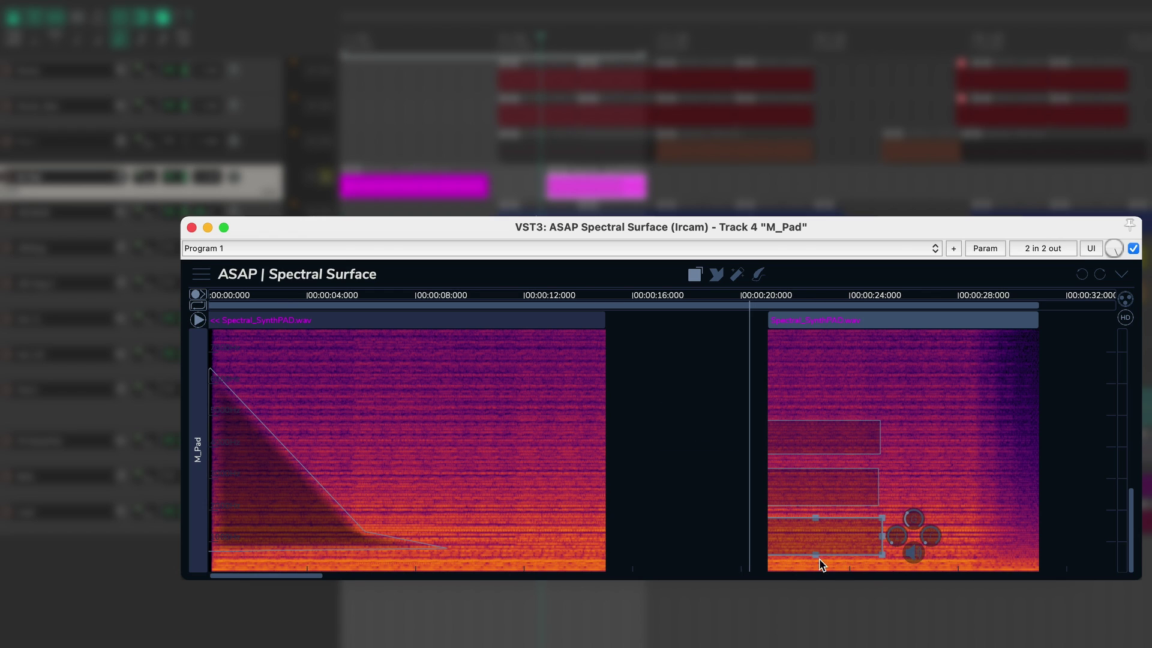
{"action": "key", "text": "super+a"}
{"action": "right_click", "coordinate": [864, 493]}
{"action": "left_click", "coordinate": [847, 471]}
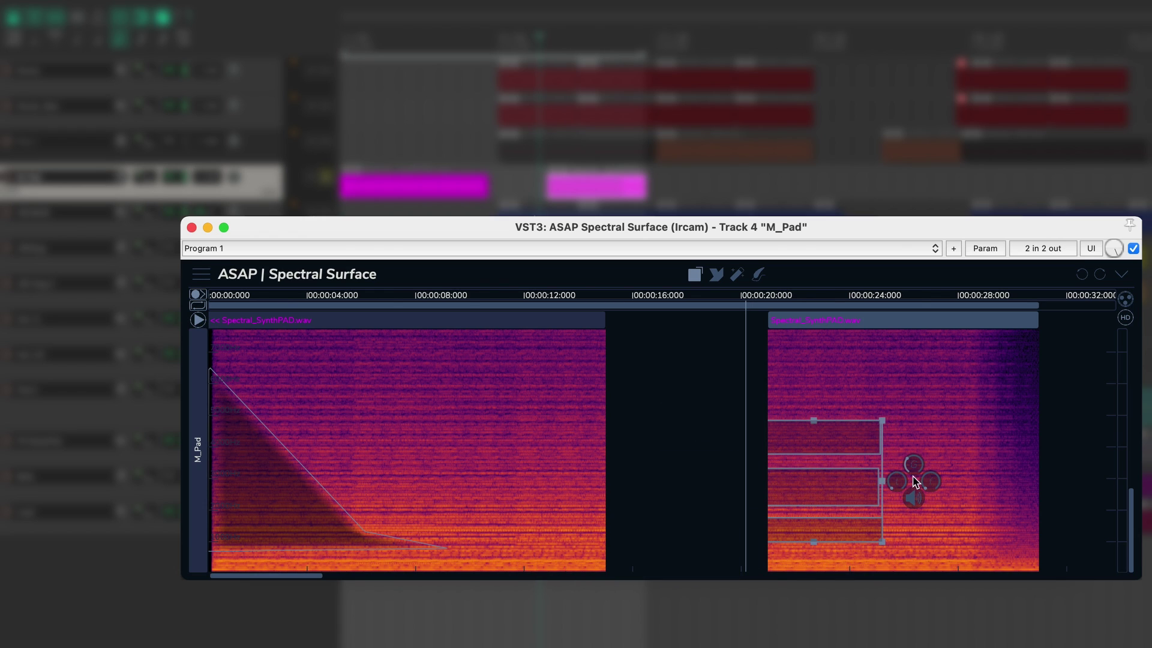
Stretch a thin low-frequency band, group the erased rectangles, and play the edited clip.
{"action": "scroll", "coordinate": [952, 537], "scroll_direction": "up", "scroll_amount": 2}
{"action": "left_click_drag", "start_coordinate": [951, 538], "coordinate": [1096, 535]}
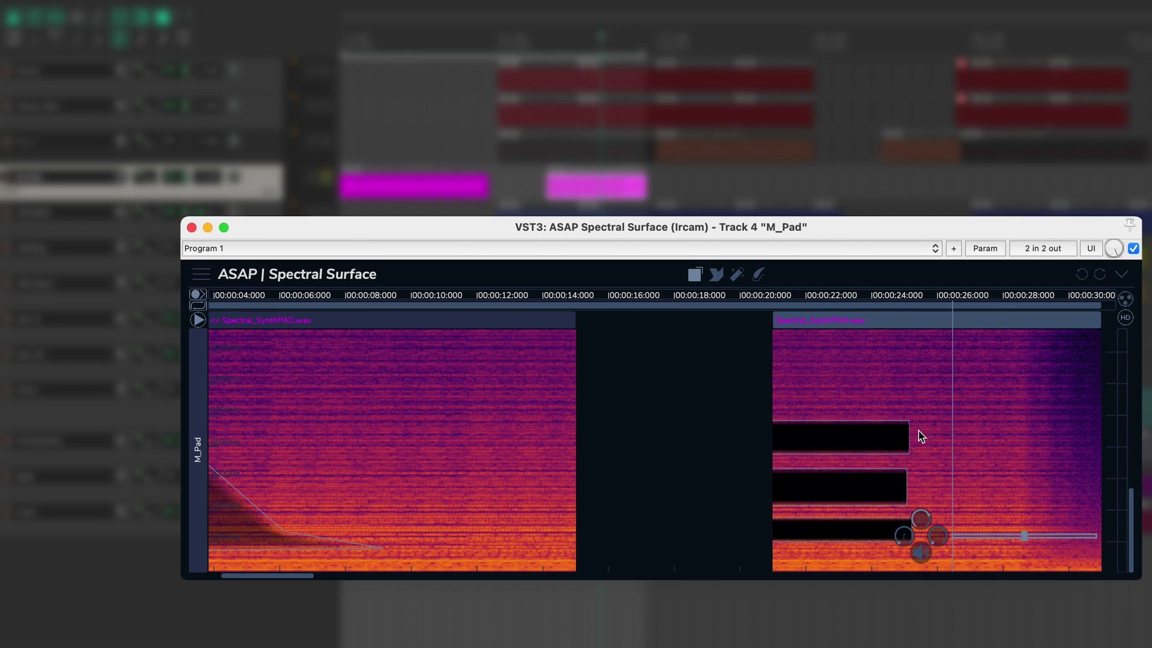
{"action": "key", "text": "super+a"}
{"action": "key", "text": "space"}
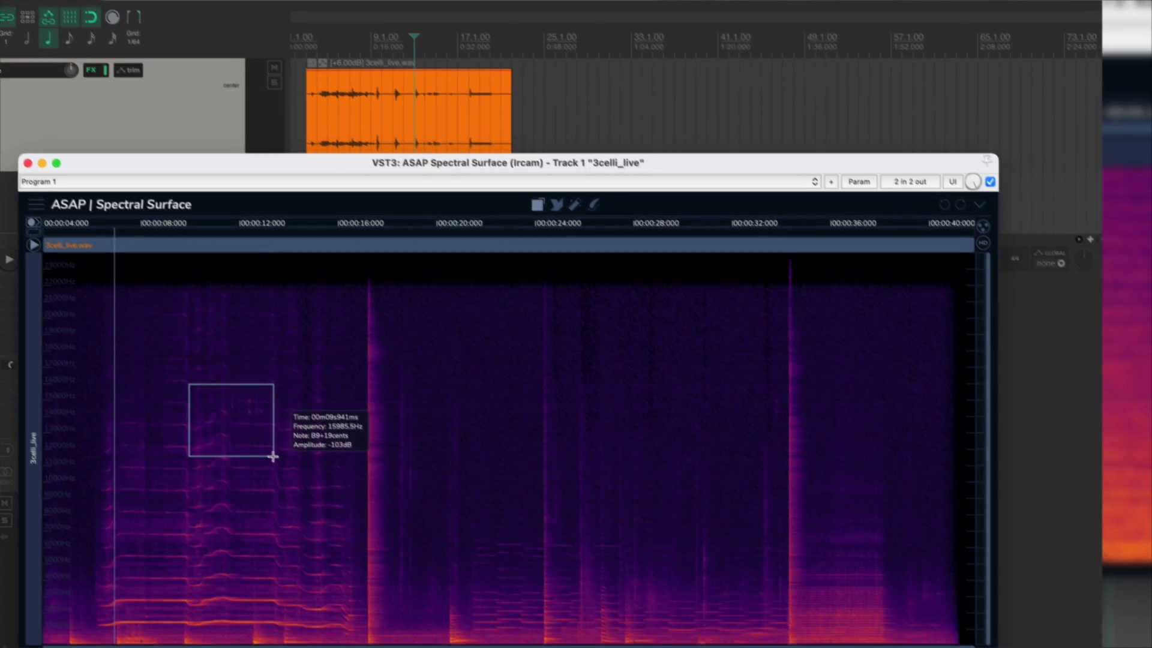
Mark a second rectangle over the cello harmonics, then delete both rectangles.
{"action": "left_click_drag", "start_coordinate": [353, 435], "coordinate": [453, 516]}
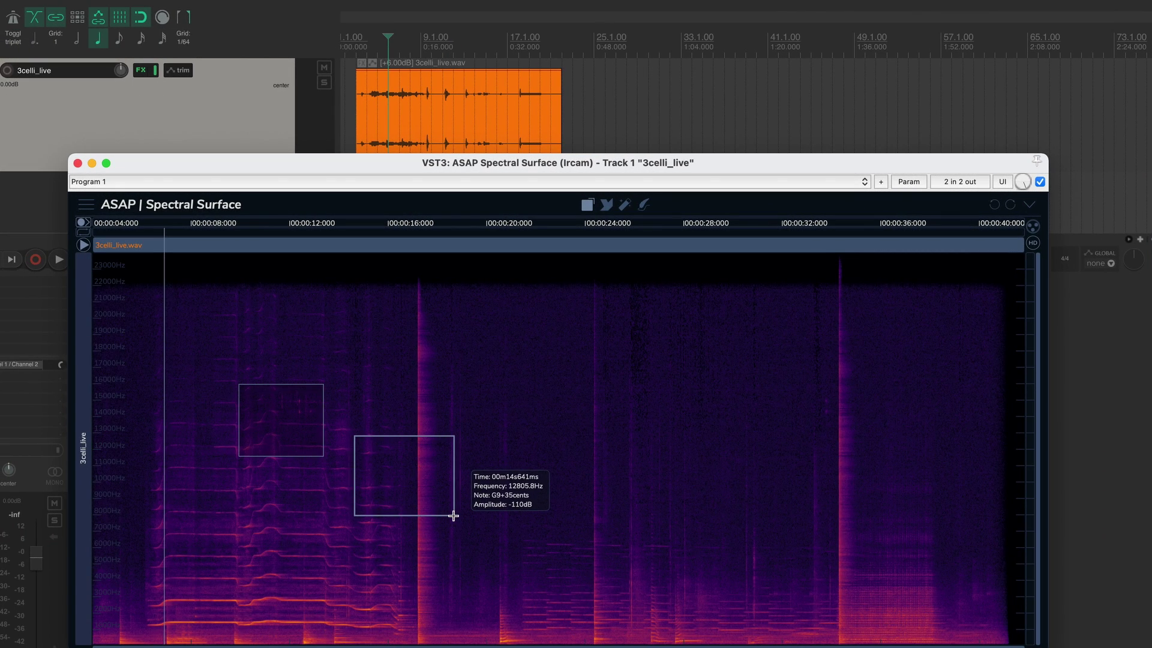
{"action": "left_click_drag", "start_coordinate": [502, 550], "coordinate": [228, 360]}
{"action": "key", "text": "Delete"}
Outline a triangle over the cello harmonics and trace lines along two harmonics near 2700 Hz.
{"action": "left_click", "coordinate": [205, 452]}
{"action": "left_click", "coordinate": [205, 558]}
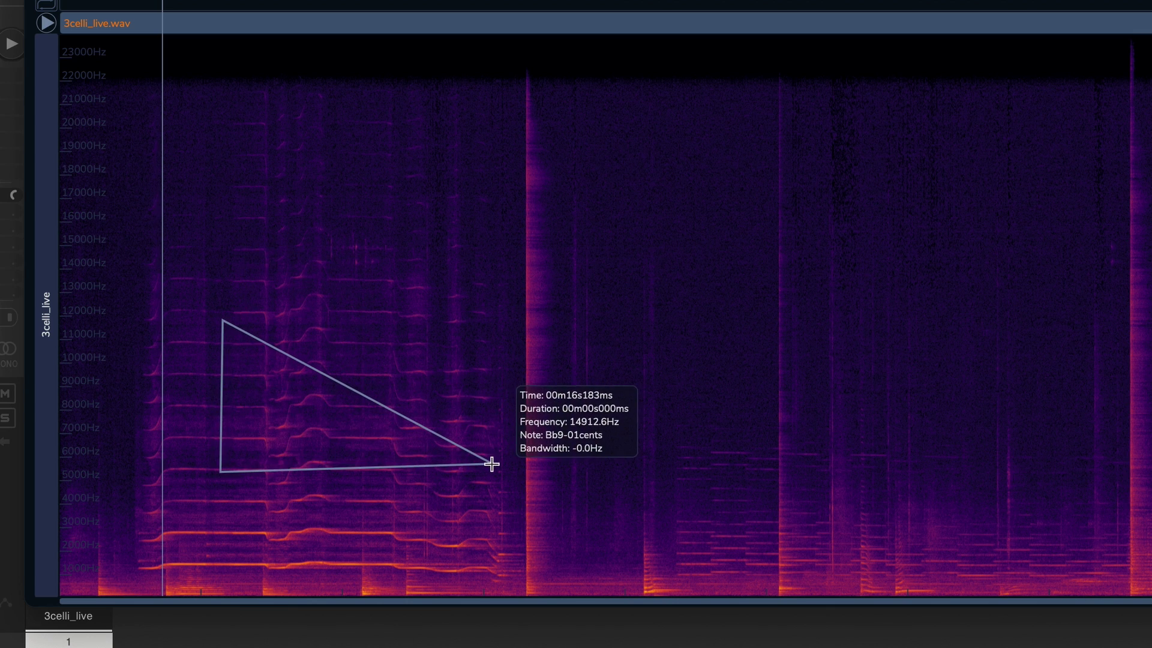
{"action": "left_click", "coordinate": [492, 463]}
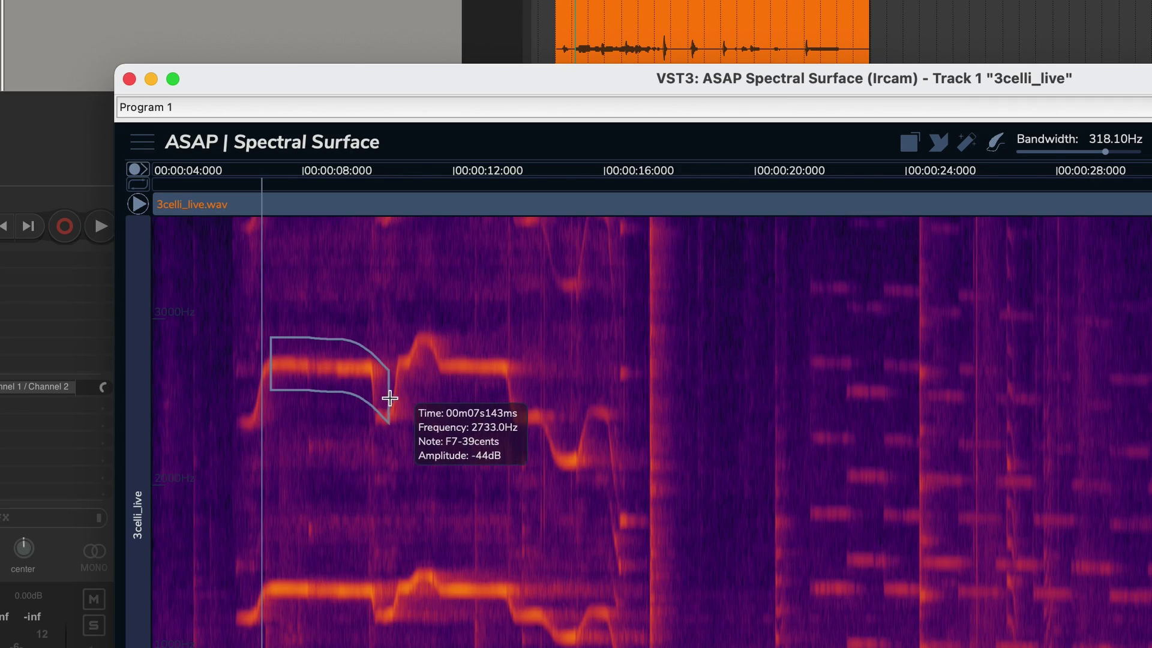
{"action": "double_click", "coordinate": [397, 430]}
{"action": "mouse_move", "coordinate": [444, 366]}
{"action": "left_mouse_down"}
{"action": "mouse_move", "coordinate": [501, 368]}
{"action": "mouse_move", "coordinate": [566, 455]}
{"action": "left_mouse_up"}
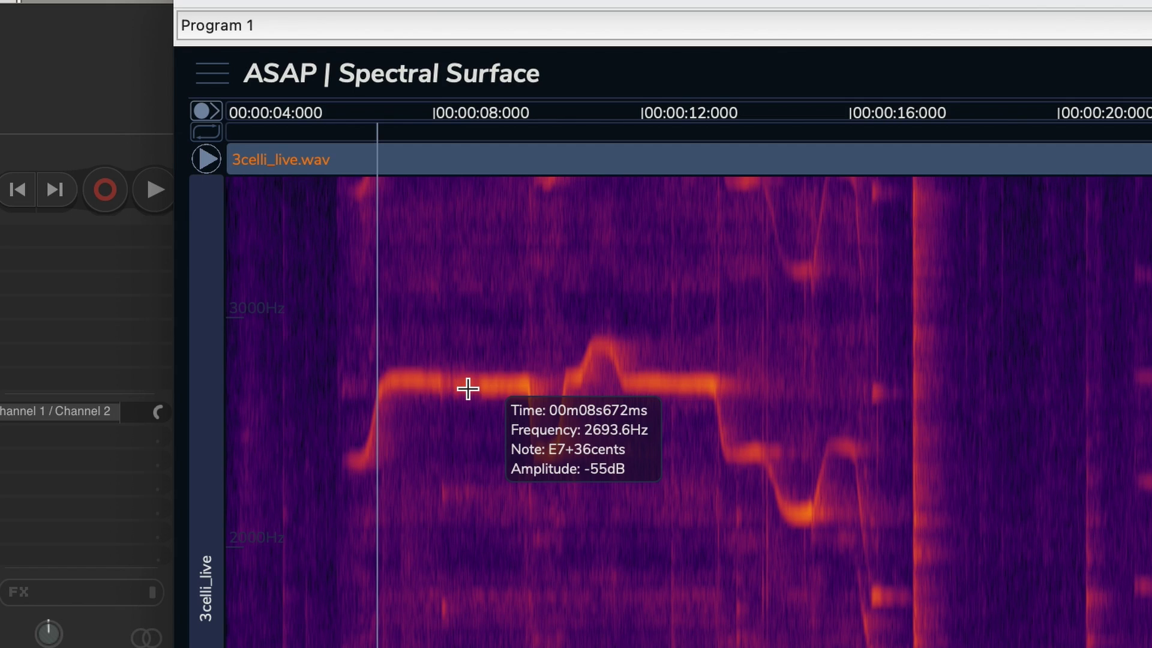
{"action": "mouse_move", "coordinate": [273, 365]}
{"action": "left_mouse_down"}
{"action": "mouse_move", "coordinate": [397, 380]}
{"action": "mouse_move", "coordinate": [493, 431]}
{"action": "left_mouse_up"}
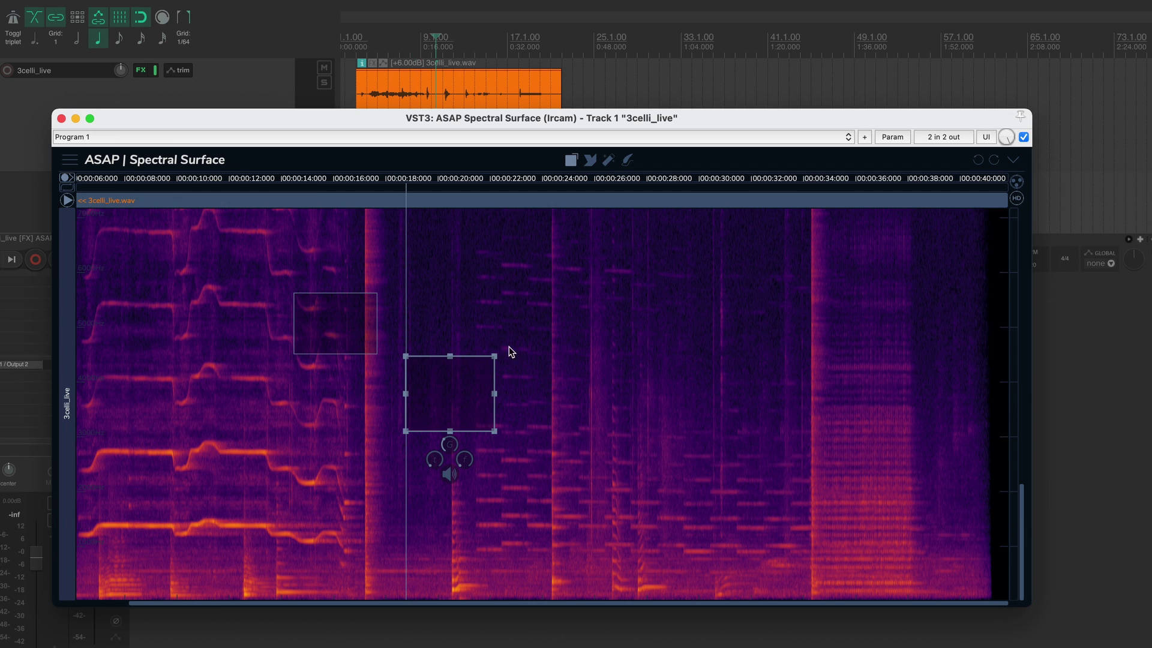
Resize two rectangles, add a third further right, group all three and shrink them proportionally.
{"action": "left_click_drag", "start_coordinate": [494, 356], "coordinate": [536, 319]}
{"action": "left_click", "coordinate": [307, 355]}
{"action": "left_click_drag", "start_coordinate": [294, 354], "coordinate": [253, 408]}
{"action": "left_click_drag", "start_coordinate": [574, 293], "coordinate": [612, 370]}
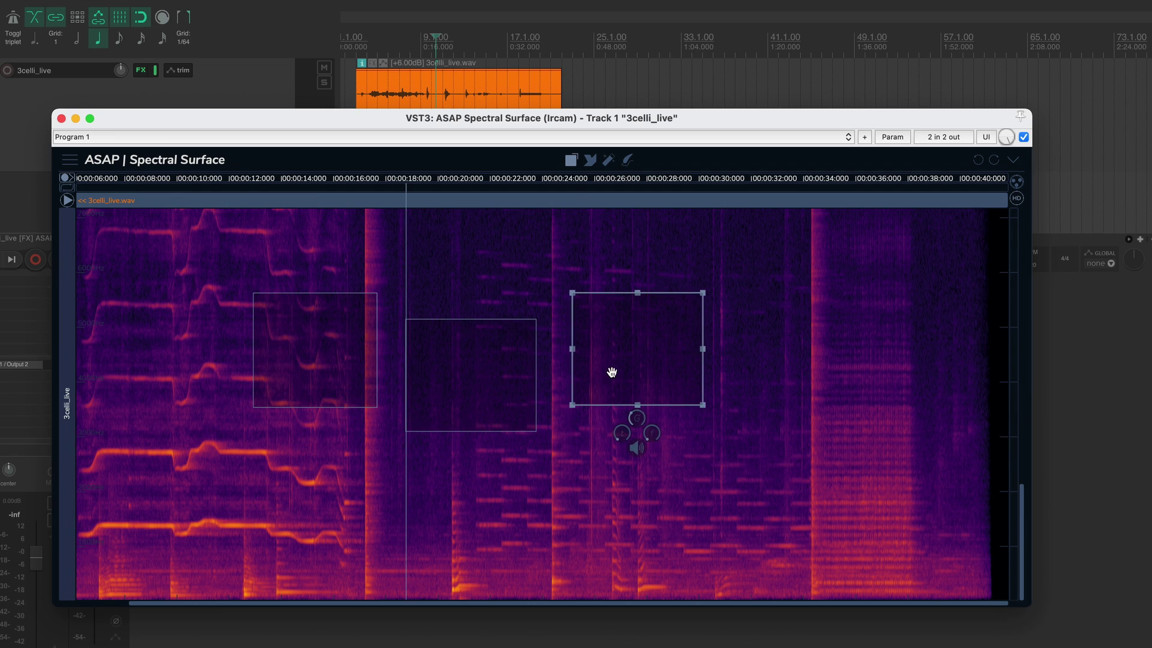
{"action": "left_click_drag", "start_coordinate": [761, 252], "coordinate": [161, 480]}
{"action": "right_click", "coordinate": [445, 393]}
{"action": "left_click_drag", "start_coordinate": [705, 431], "coordinate": [406, 353]}
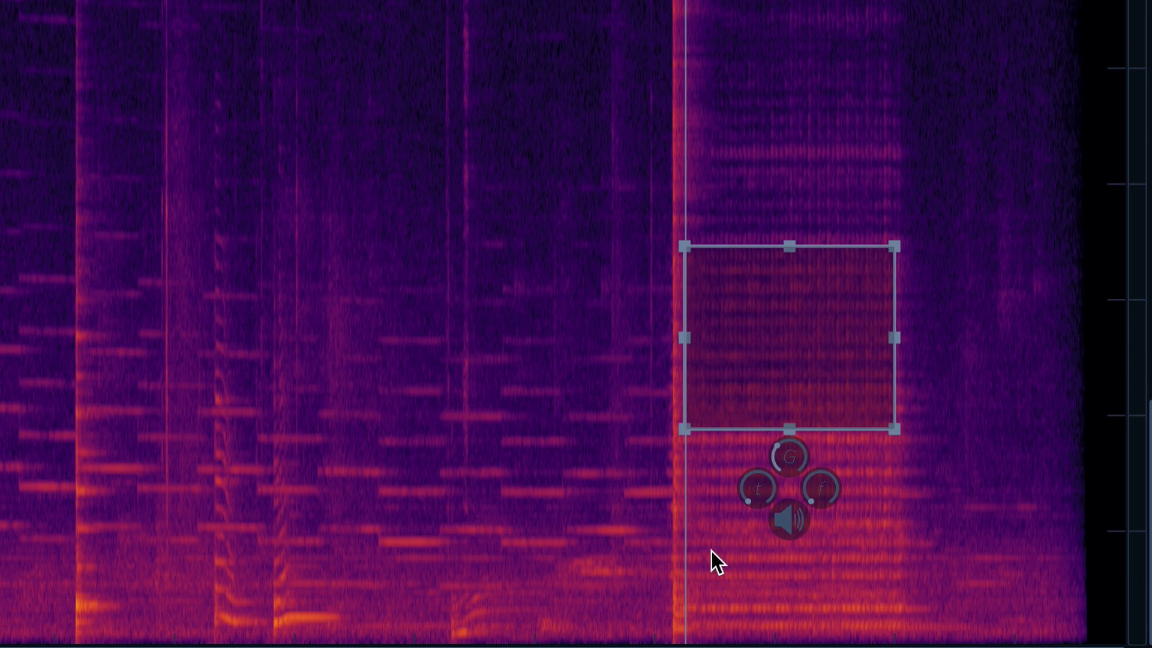
Turn the group's gain fully down and feather its edges in time and frequency.
{"action": "left_click_drag", "start_coordinate": [788, 463], "coordinate": [794, 581]}
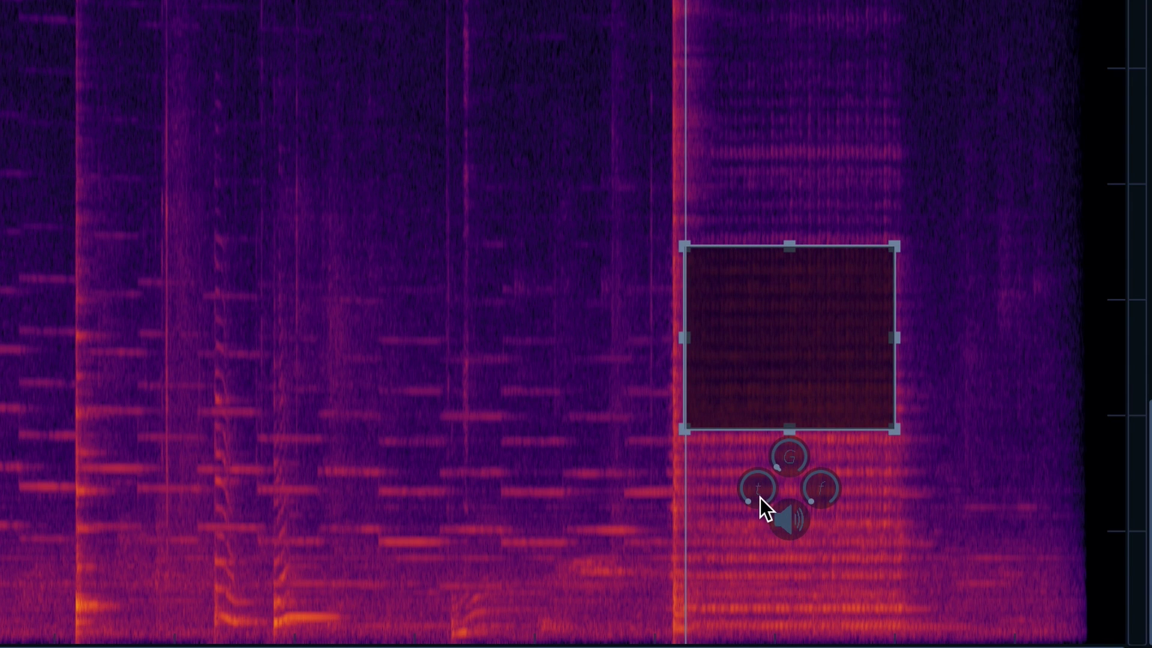
{"action": "mouse_move", "coordinate": [761, 498]}
{"action": "left_mouse_down"}
{"action": "mouse_move", "coordinate": [764, 312]}
{"action": "mouse_move", "coordinate": [768, 355]}
{"action": "left_mouse_up"}
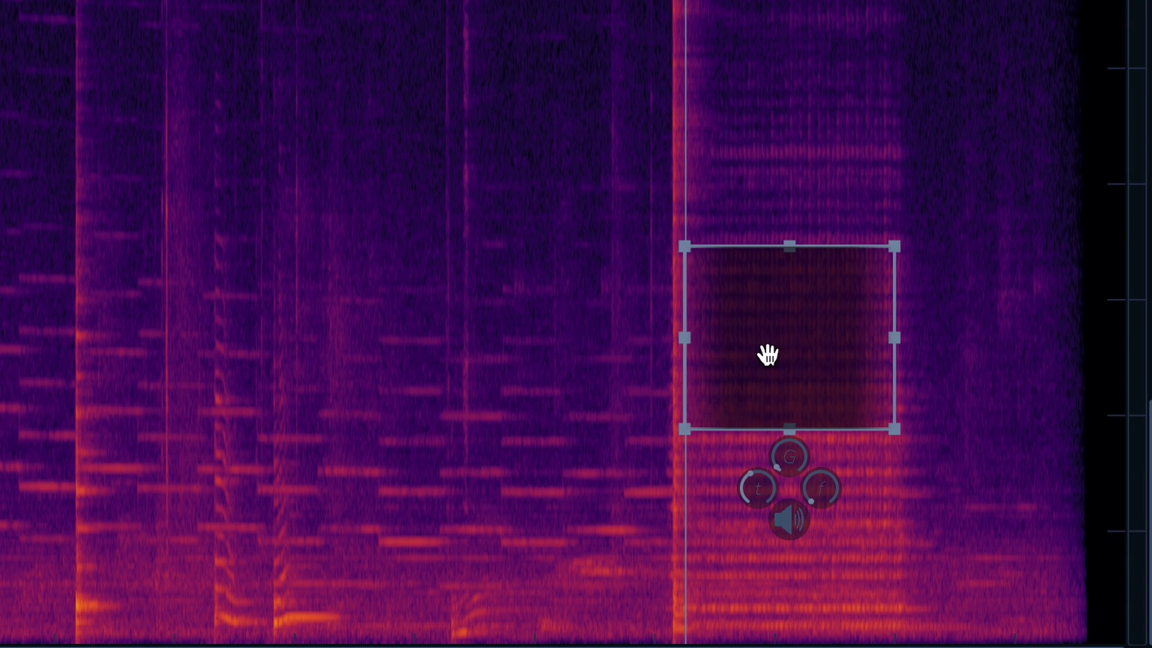
{"action": "left_click_drag", "start_coordinate": [823, 499], "coordinate": [822, 335]}
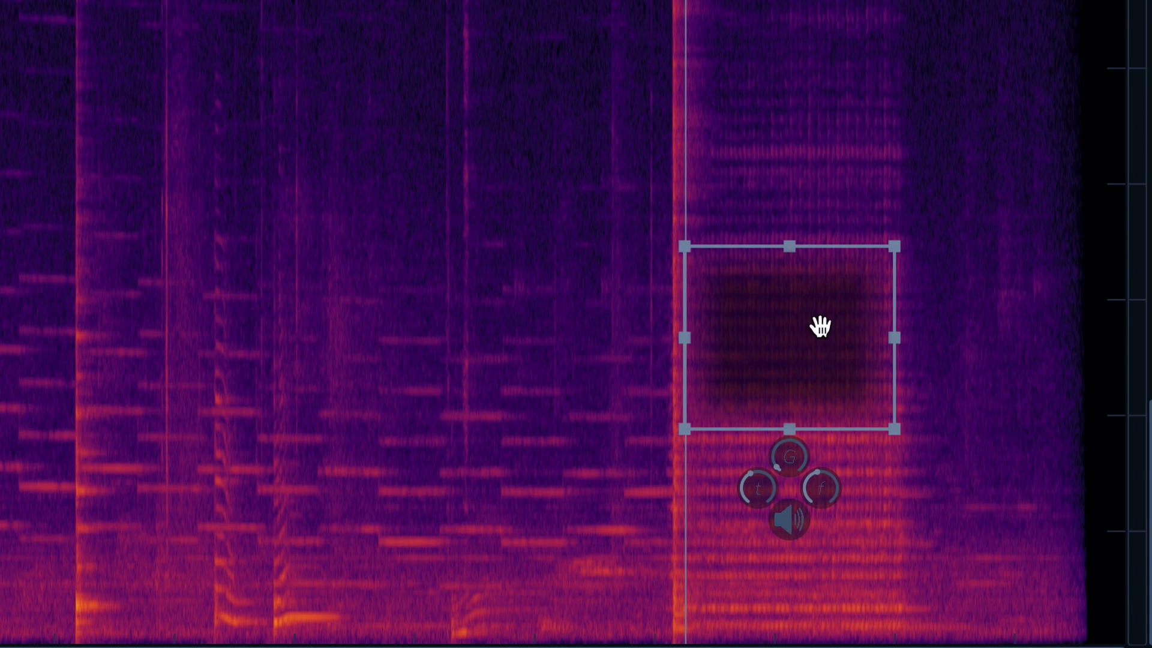
{"action": "left_click_drag", "start_coordinate": [795, 455], "coordinate": [797, 477]}
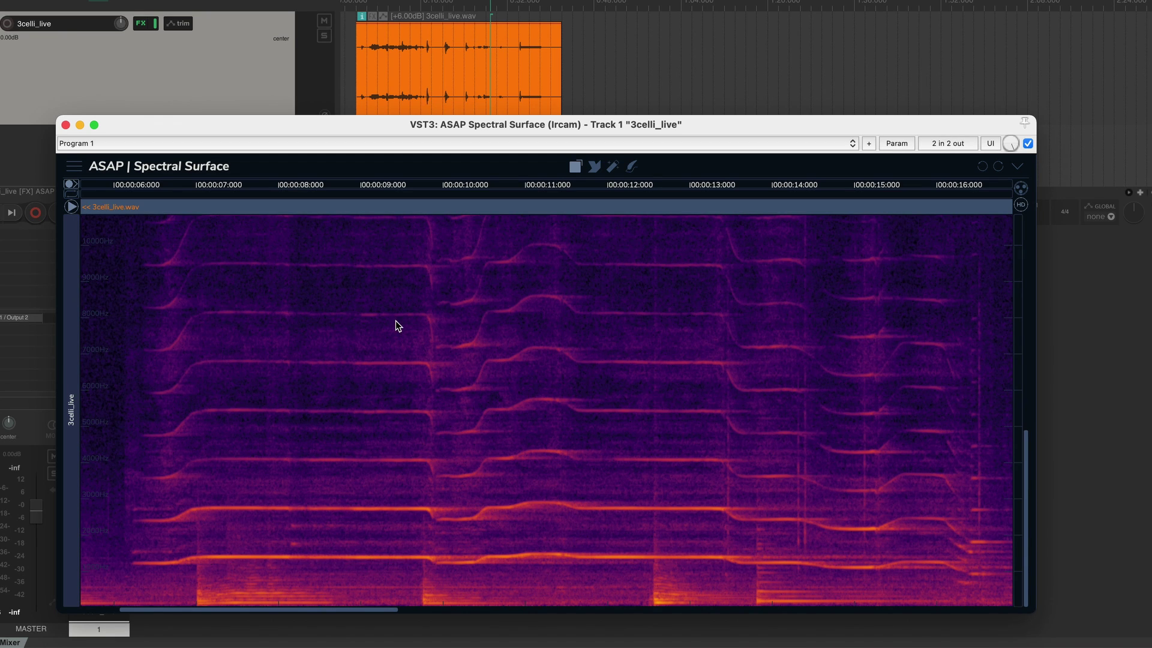
Trace a line on the 1381 Hz harmonic and duplicate it repeatedly onto higher harmonics.
{"action": "scroll", "coordinate": [395, 326], "scroll_direction": "up", "scroll_amount": 10}
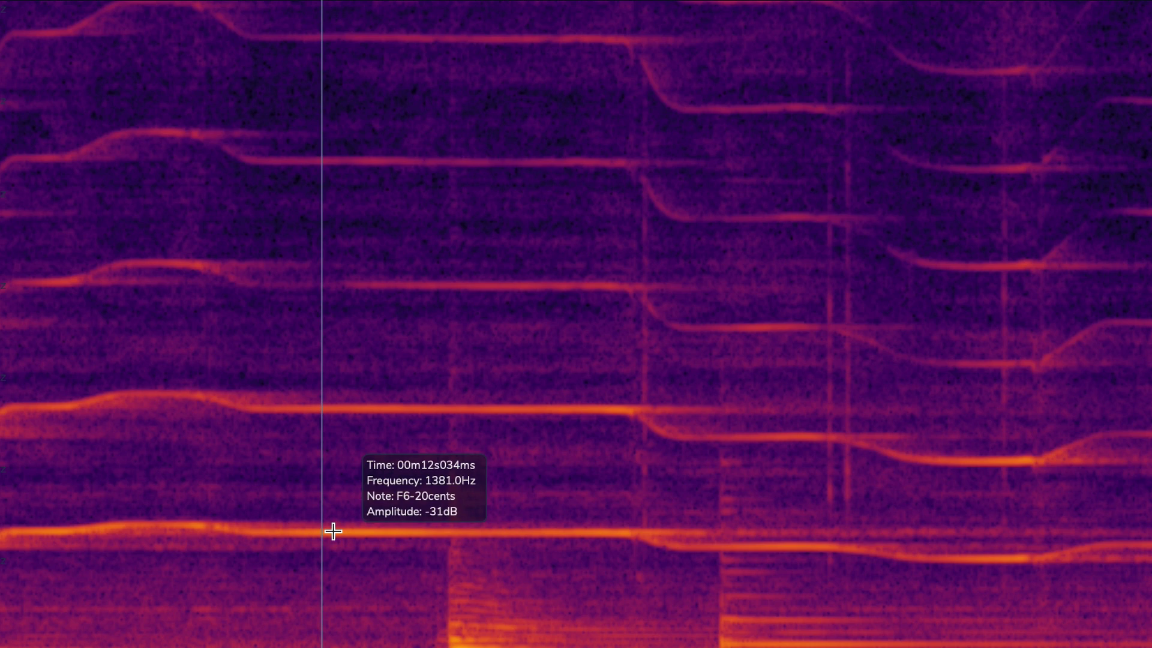
{"action": "left_click_drag", "start_coordinate": [333, 531], "coordinate": [624, 535]}
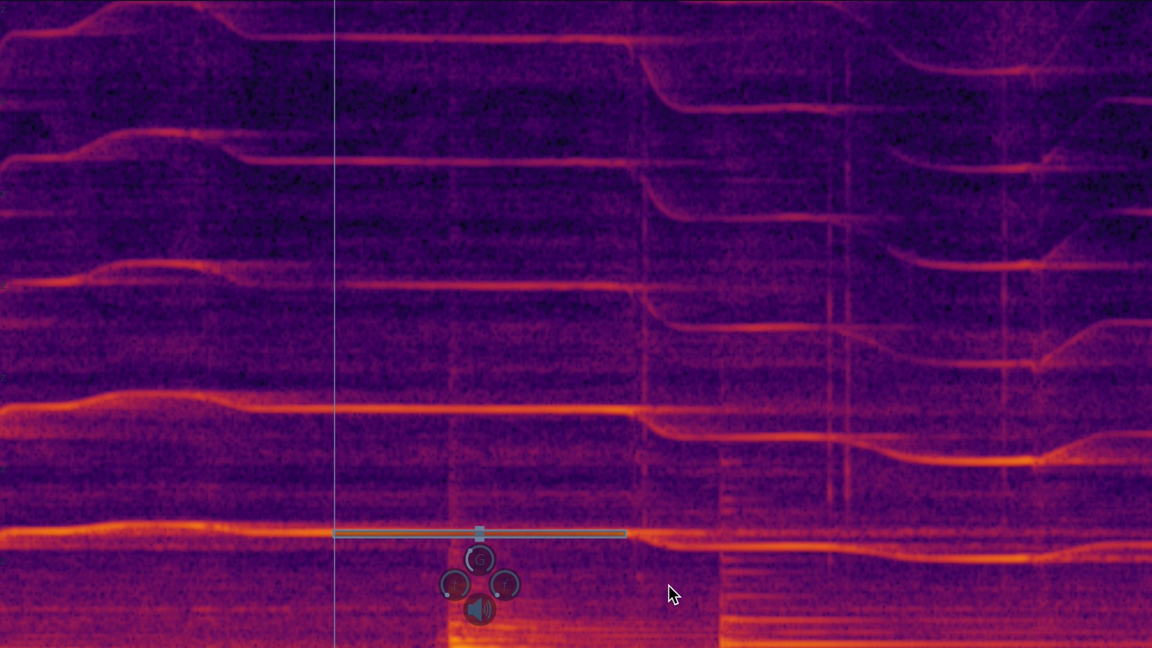
{"action": "key", "text": "ctrl+d"}
{"action": "key", "text": "ctrl+d"}
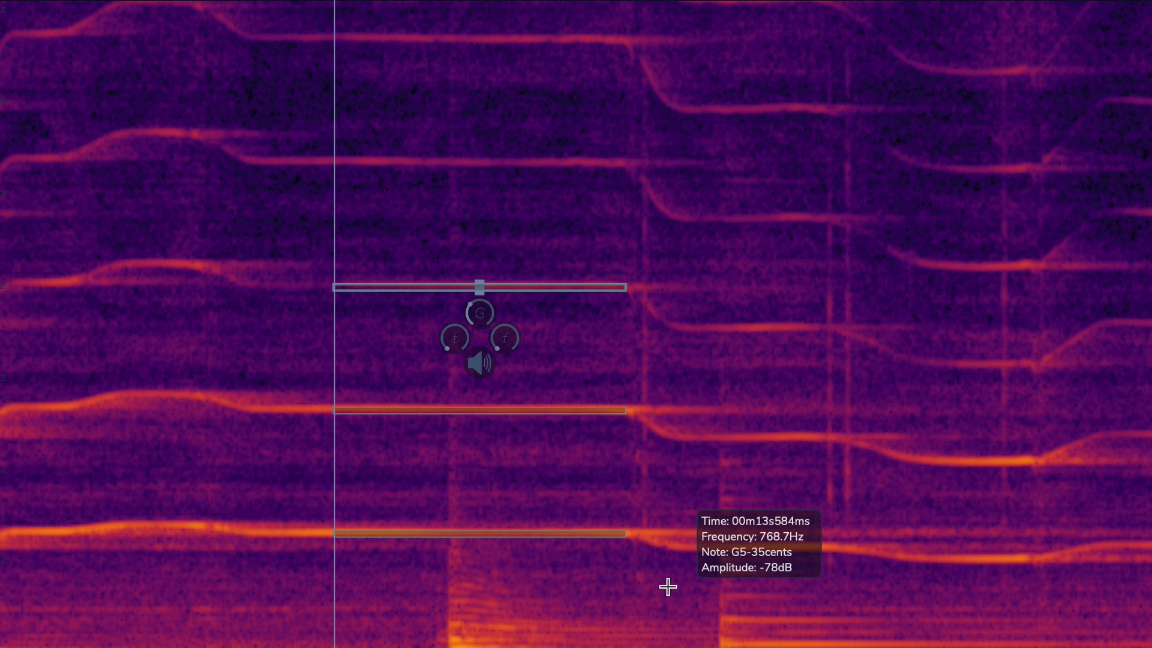
{"action": "key", "text": "ctrl+d"}
{"action": "key", "text": "ctrl+d"}
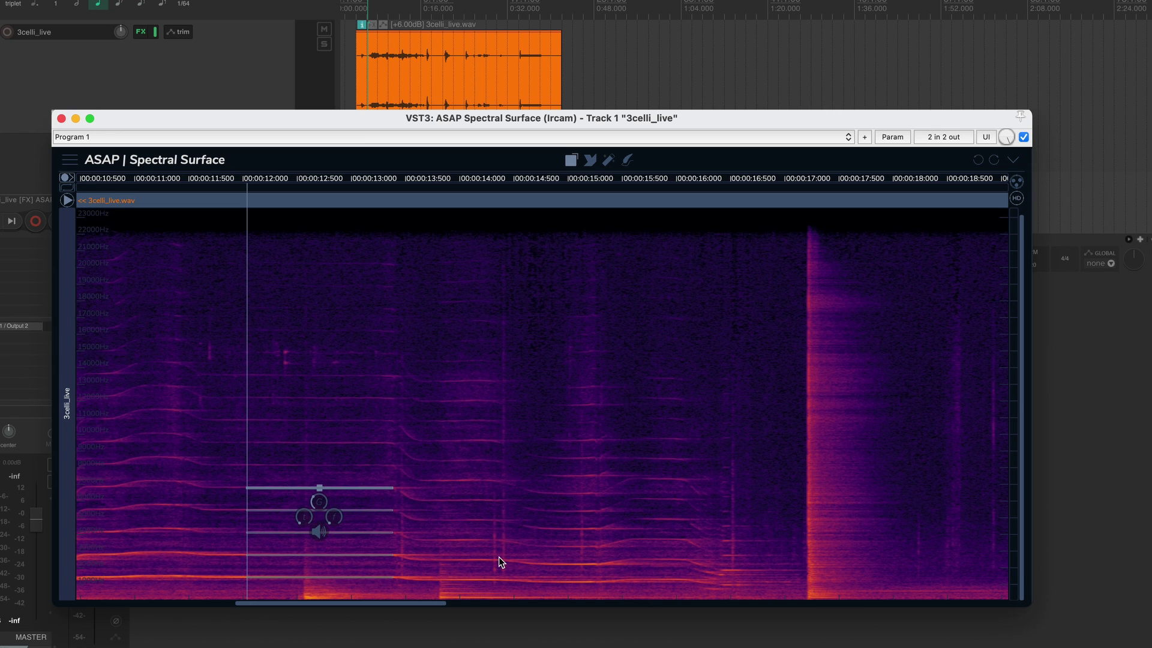
{"action": "key", "text": "ctrl+d"}
{"action": "key", "text": "ctrl+d"}
{"action": "key", "text": "ctrl+d"}
{"action": "key", "text": "ctrl+d"}
{"action": "key", "text": "ctrl+d"}
{"action": "key", "text": "ctrl+d"}
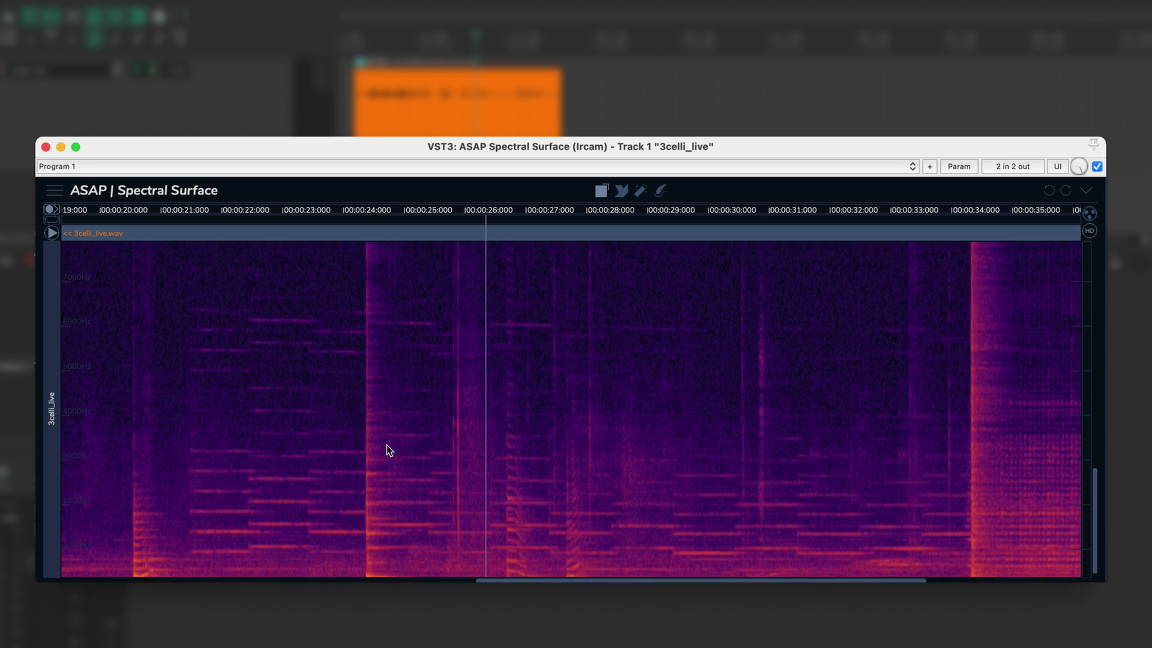
Draw two 21–34 s bands over siren tones and duplicate each onto two higher tones.
{"action": "scroll", "coordinate": [386, 444], "scroll_direction": "up", "scroll_amount": 5}
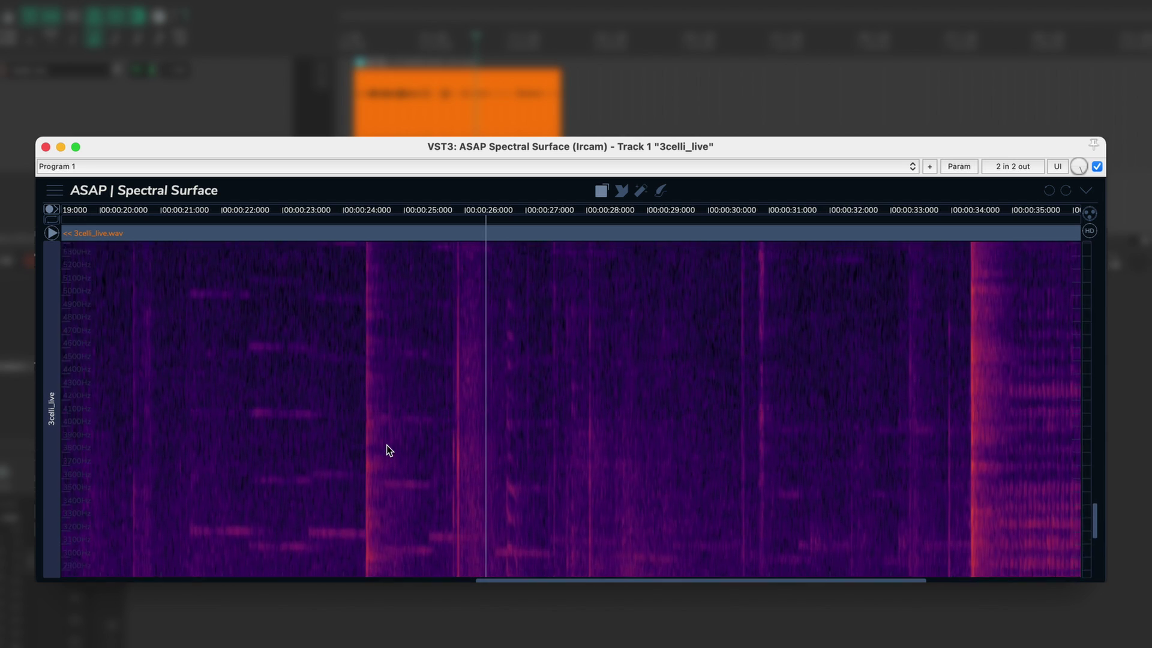
{"action": "left_click_drag", "start_coordinate": [189, 430], "coordinate": [977, 455]}
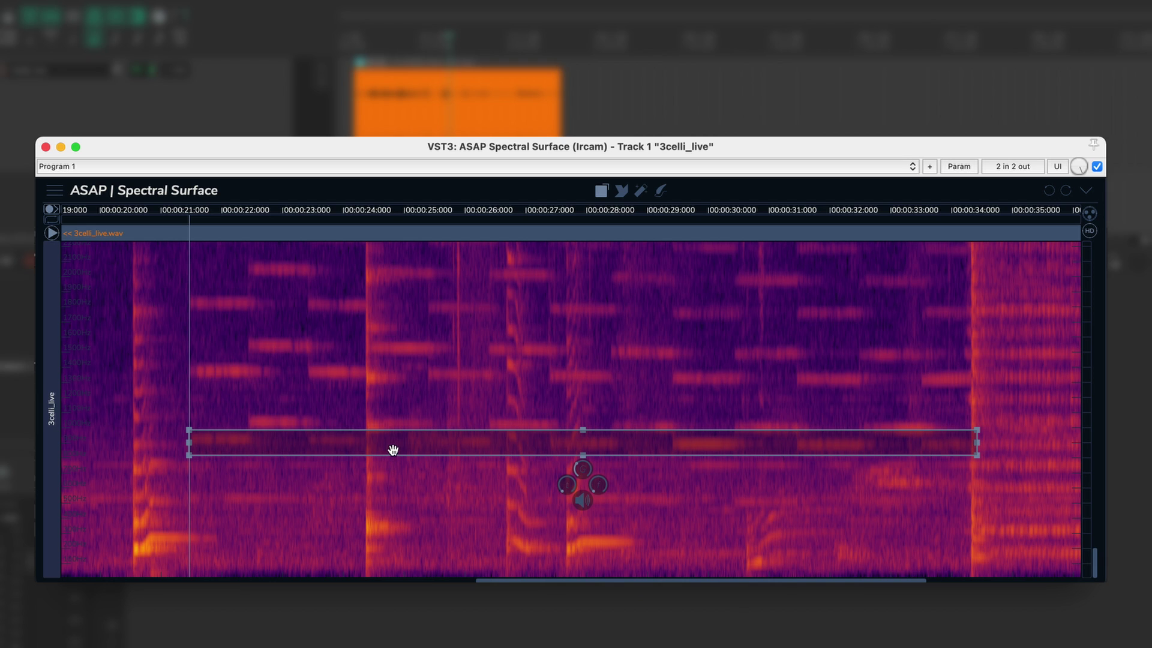
{"action": "left_click_drag", "start_coordinate": [393, 450], "coordinate": [390, 312]}
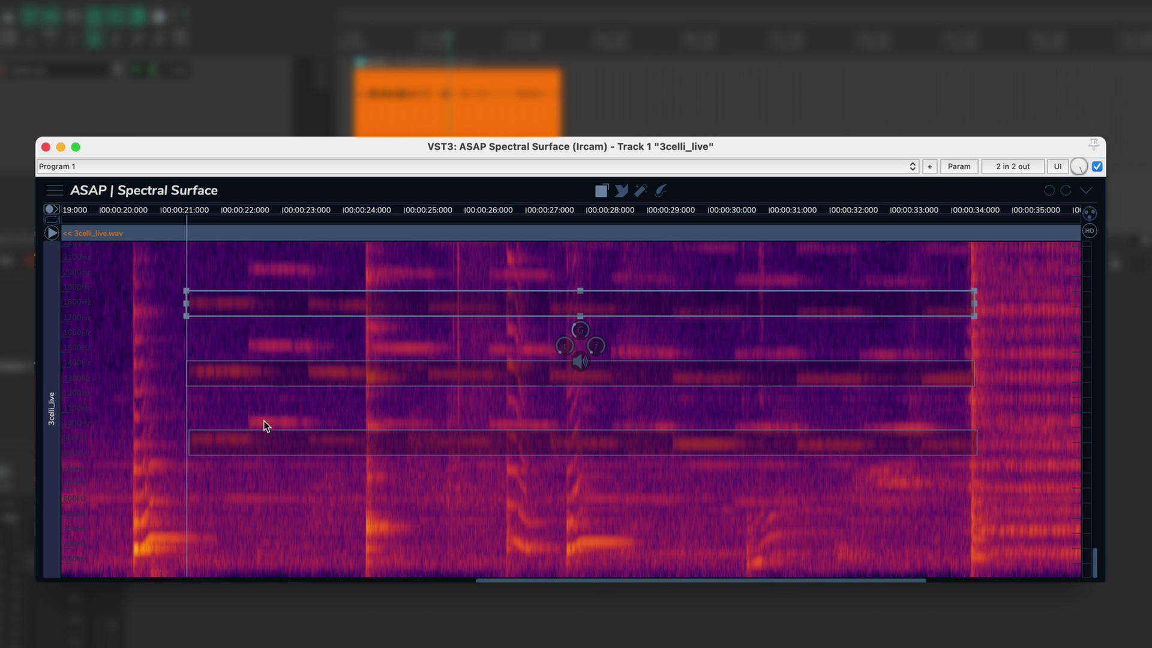
{"action": "mouse_move", "coordinate": [242, 408]}
{"action": "left_mouse_down"}
{"action": "mouse_move", "coordinate": [771, 419]}
{"action": "mouse_move", "coordinate": [948, 440]}
{"action": "left_mouse_up"}
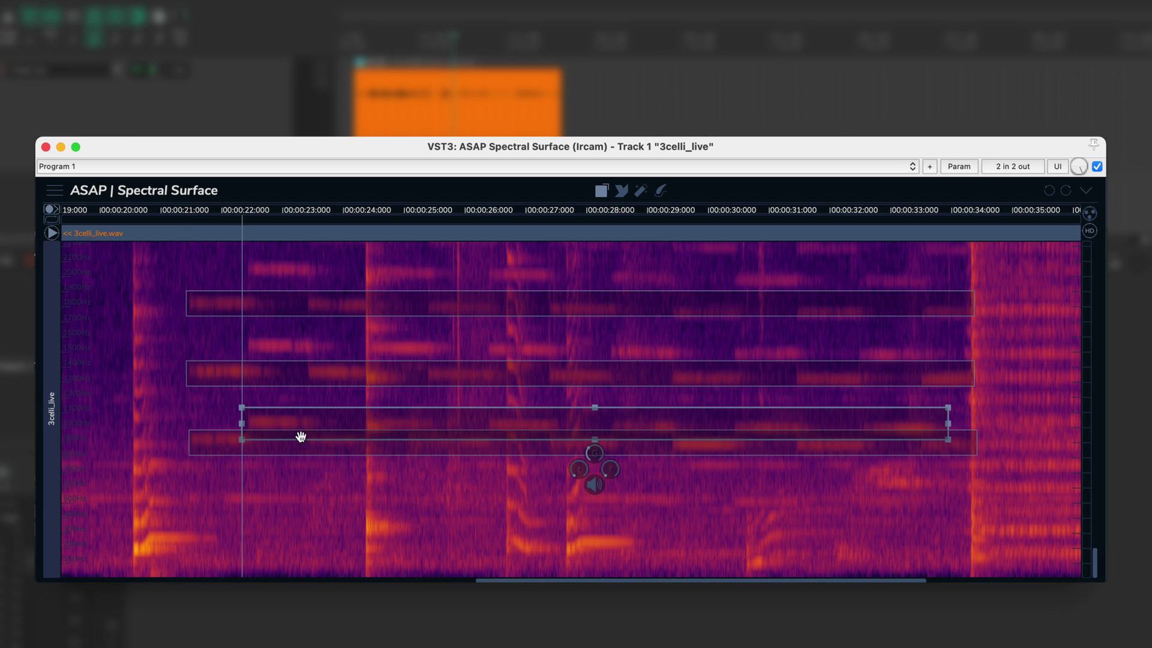
{"action": "left_click_drag", "start_coordinate": [310, 425], "coordinate": [311, 268]}
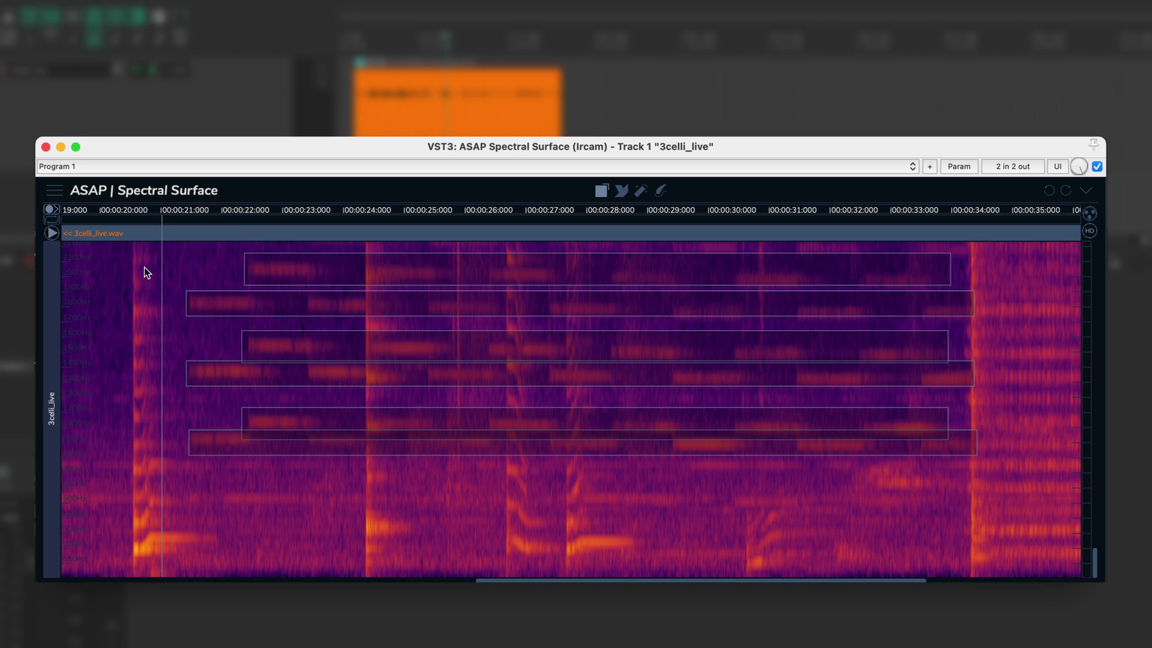
Duplicate the band groups further up the spectrum, then select all bands as one group.
{"action": "left_click_drag", "start_coordinate": [156, 274], "coordinate": [211, 445]}
{"action": "scroll", "coordinate": [213, 455], "scroll_direction": "down", "scroll_amount": 5}
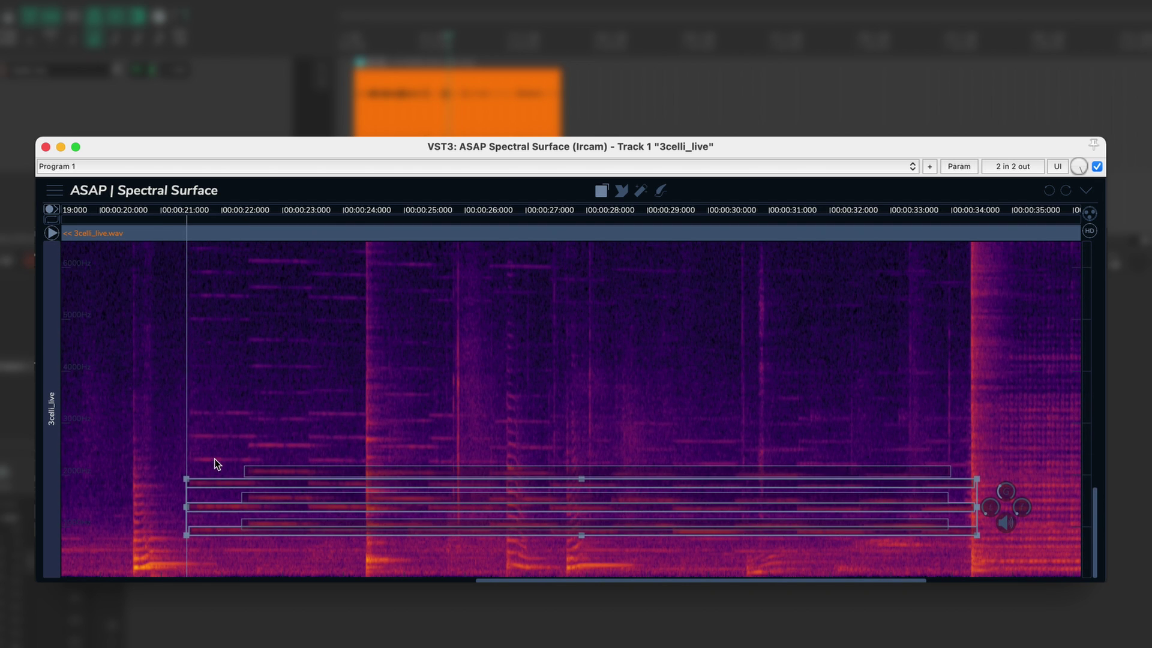
{"action": "key", "text": "super+d"}
{"action": "key", "text": "super+d"}
{"action": "key", "text": "super+d"}
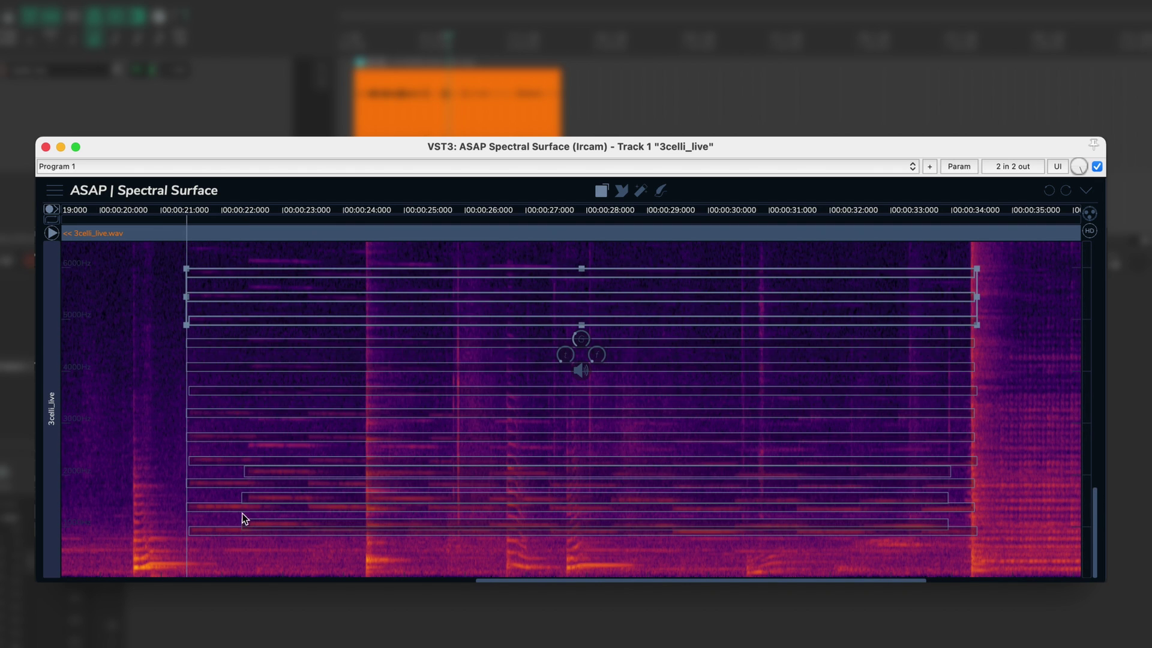
{"action": "left_click", "coordinate": [257, 520]}
{"action": "left_click", "coordinate": [257, 520]}
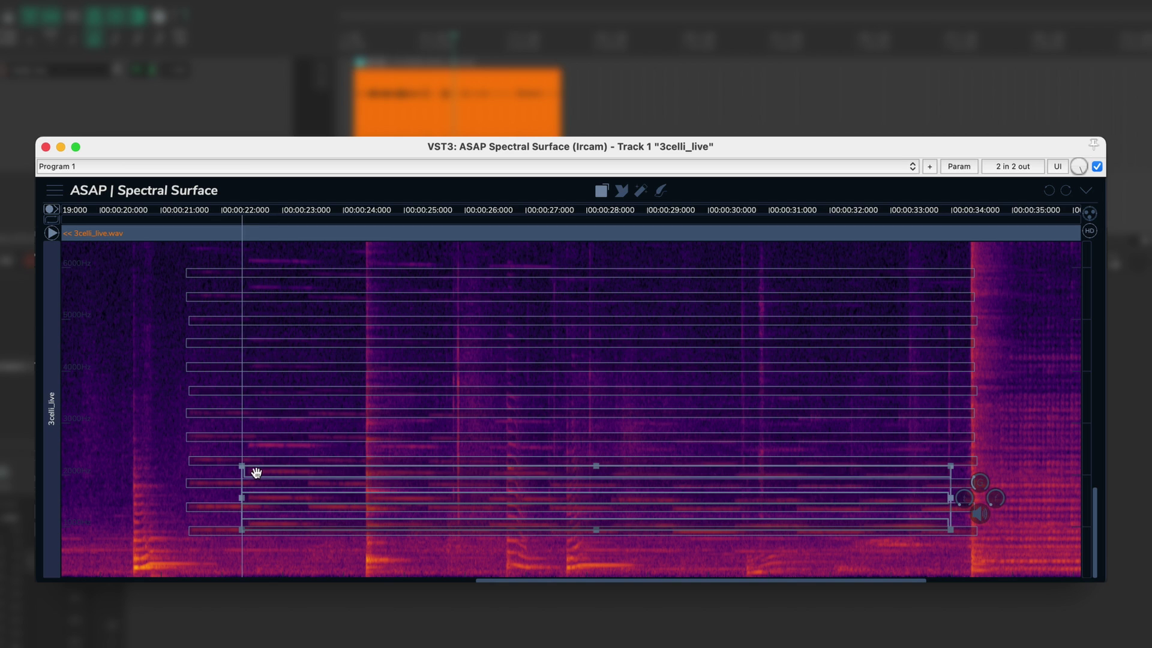
{"action": "key", "text": "super+d"}
{"action": "key", "text": "super+d"}
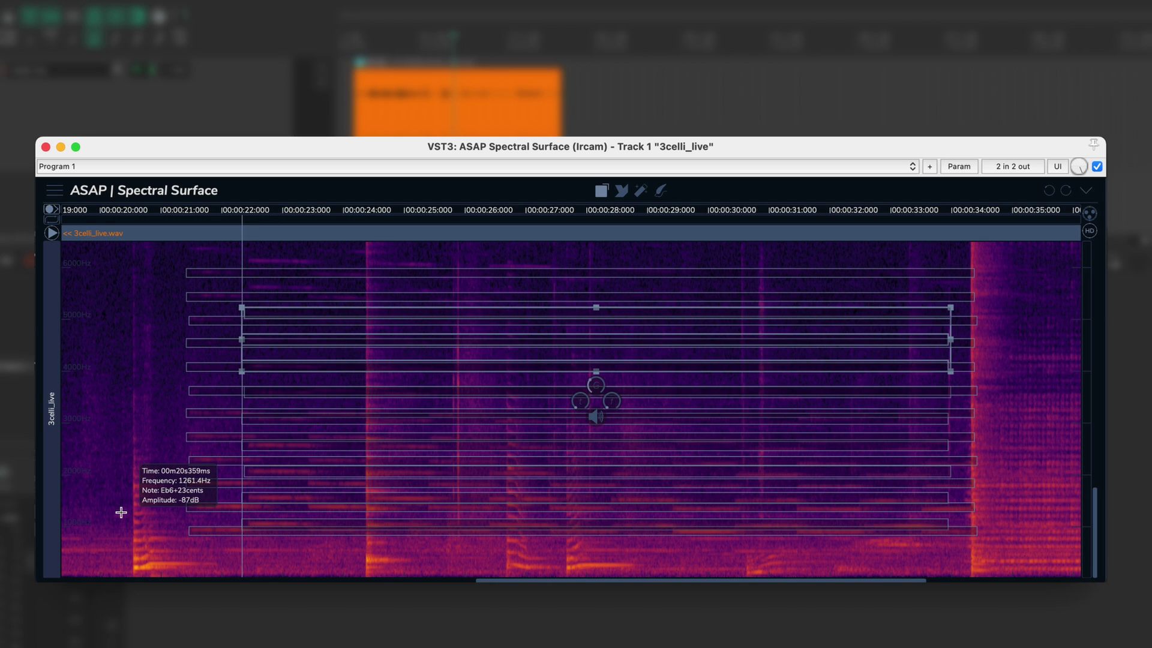
{"action": "key", "text": "super+a"}
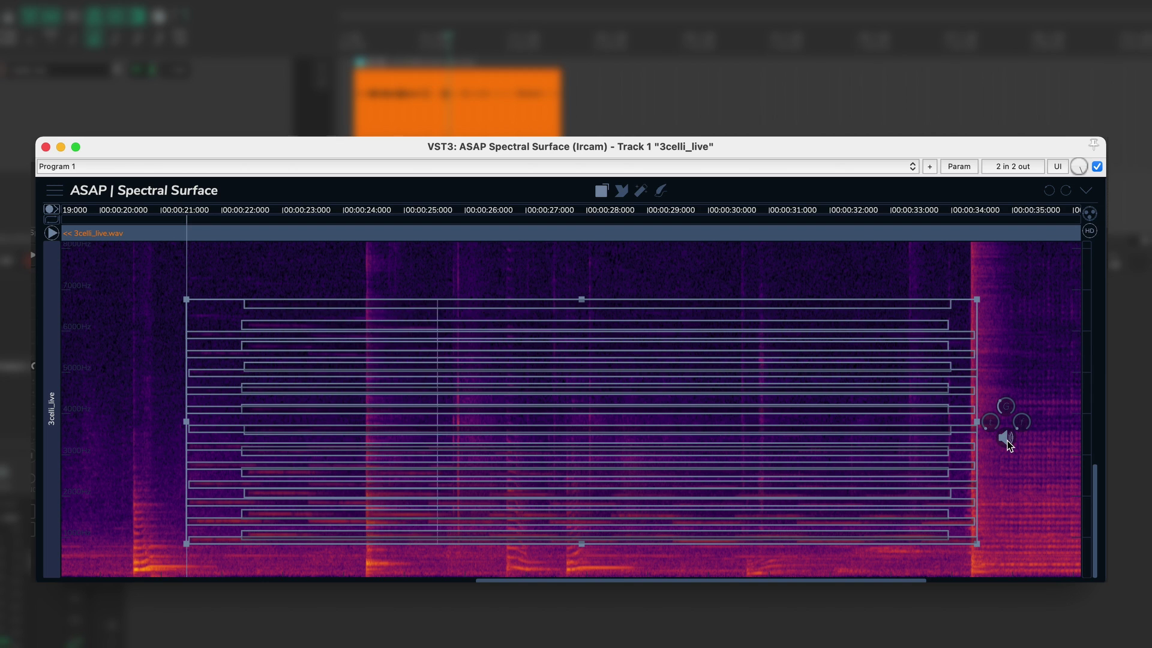
Stop the band audition, play the passage with the siren removed, then stop.
{"action": "left_click", "coordinate": [1006, 438]}
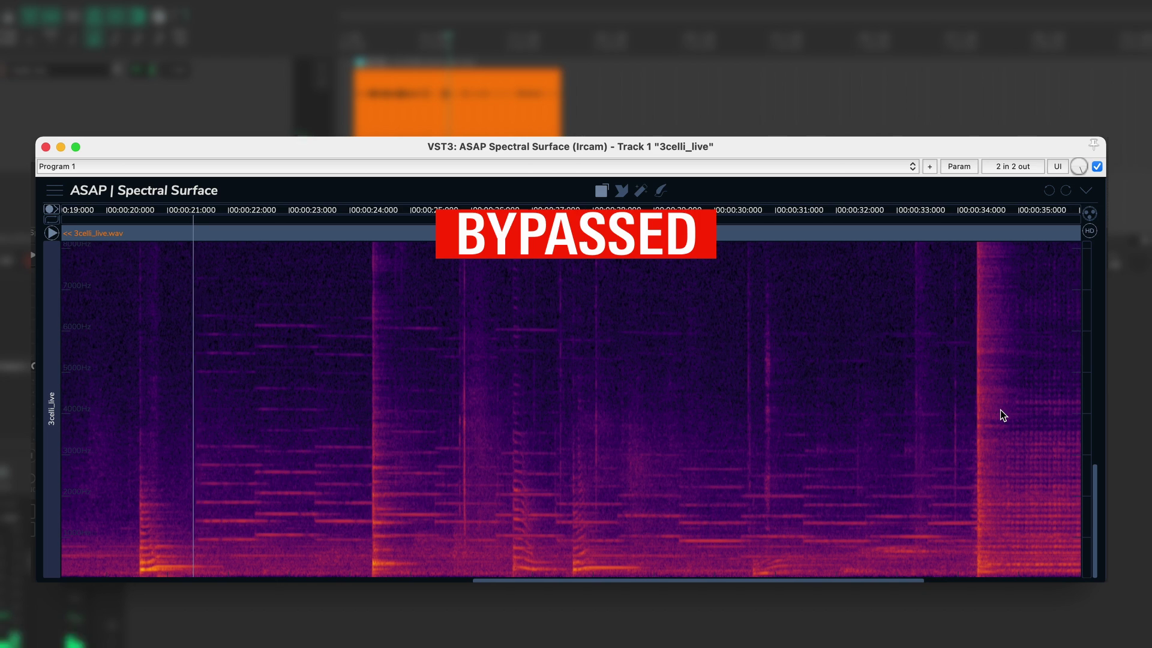
{"action": "key", "text": "space"}
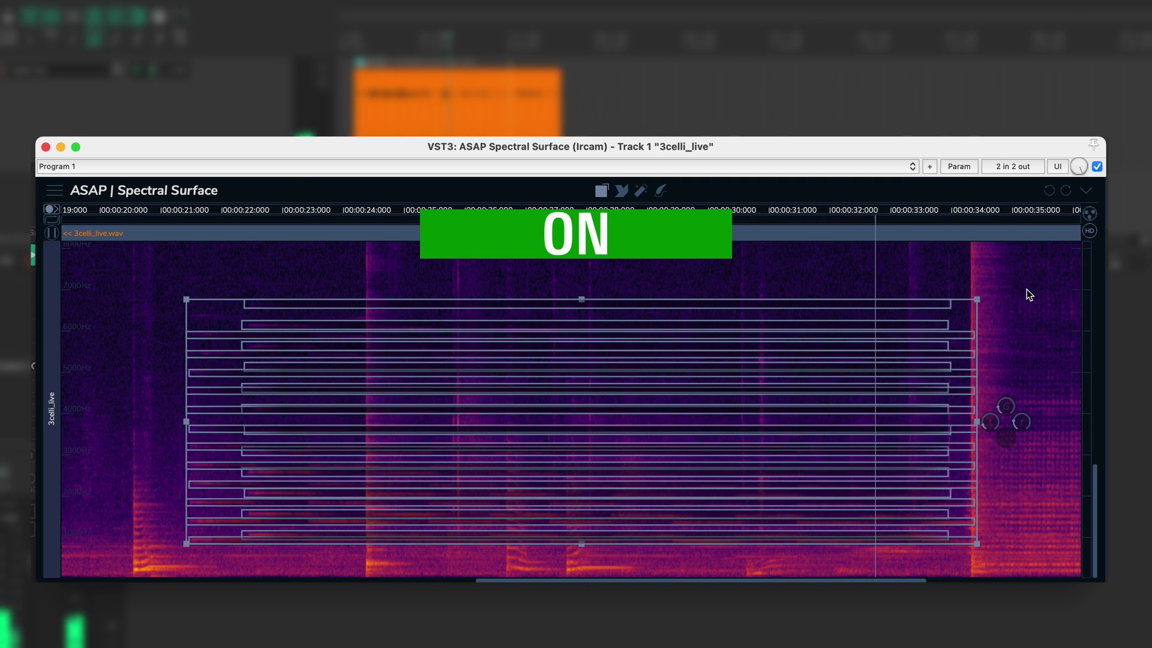
{"action": "key", "text": "space"}
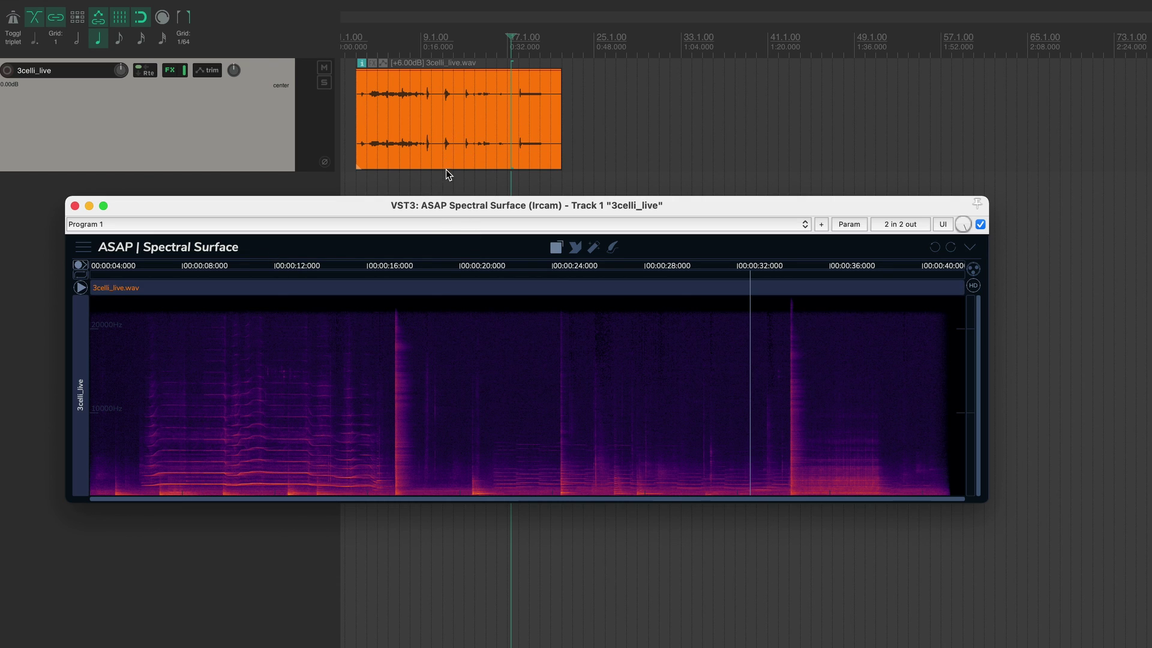
Place two copies of the 3celli_live clip along the track and delete the third copy's middle.
{"action": "left_click_drag", "start_coordinate": [440, 150], "coordinate": [713, 135]}
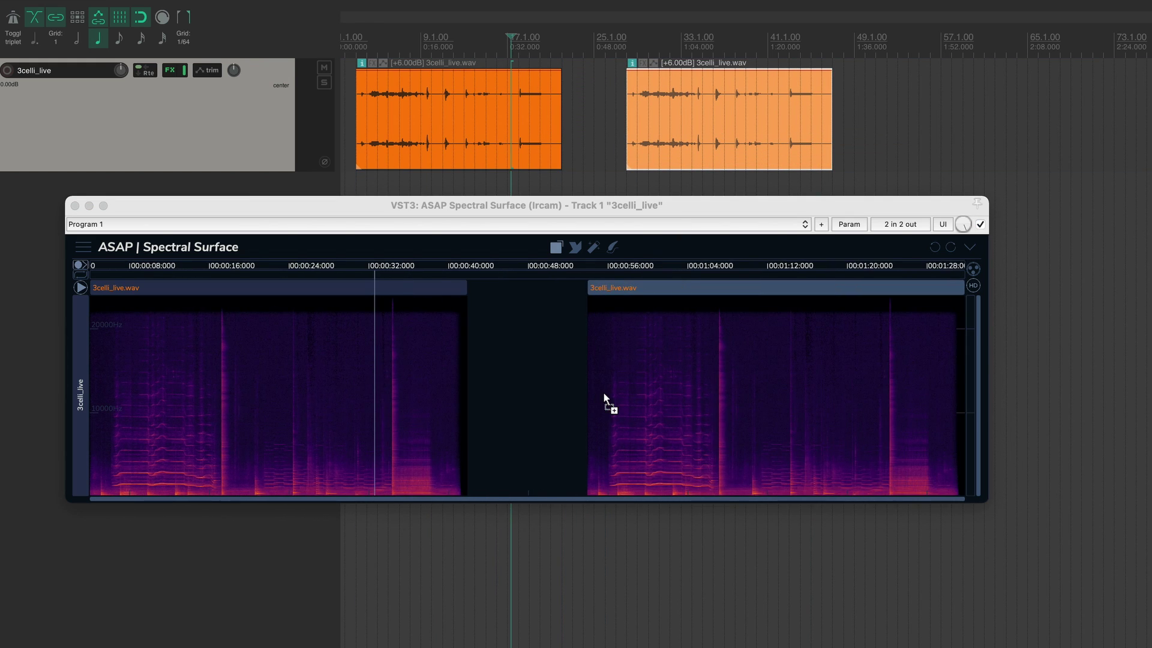
{"action": "left_click", "coordinate": [930, 115]}
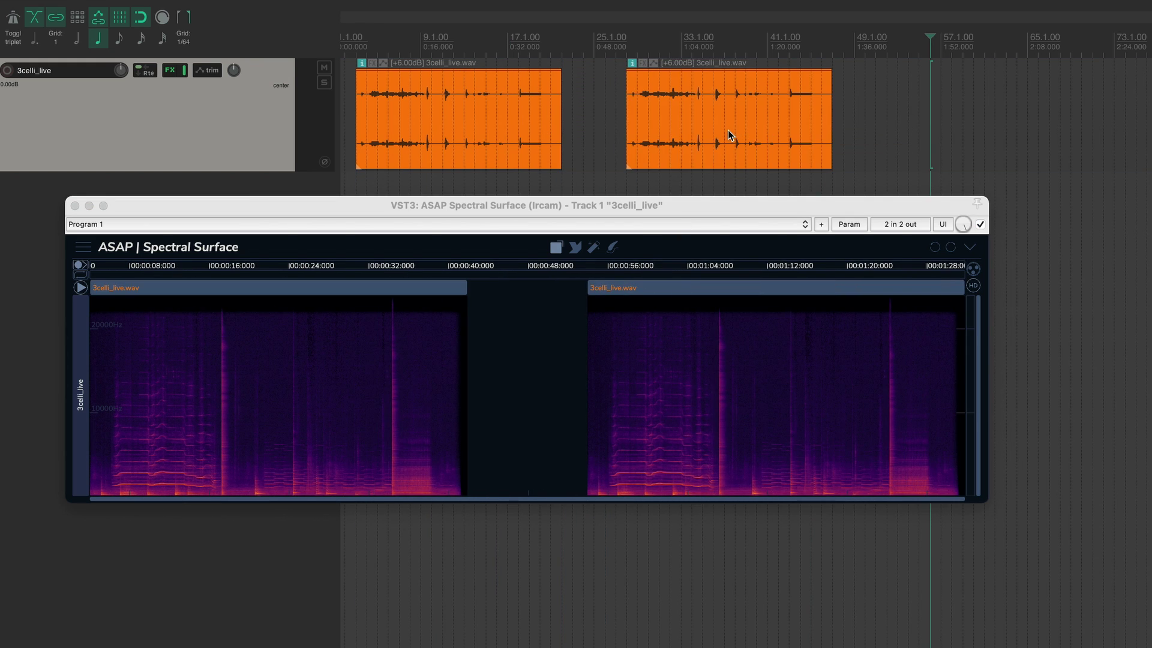
{"action": "left_click_drag", "start_coordinate": [728, 129], "coordinate": [956, 127]}
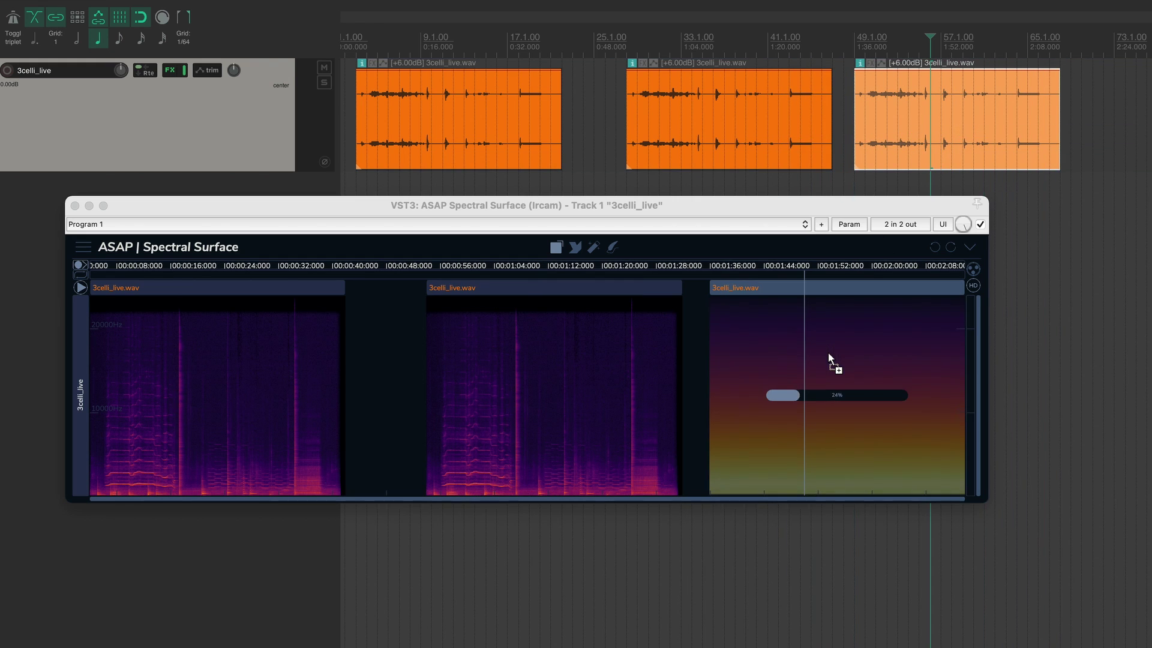
{"action": "left_click_drag", "start_coordinate": [923, 81], "coordinate": [989, 132]}
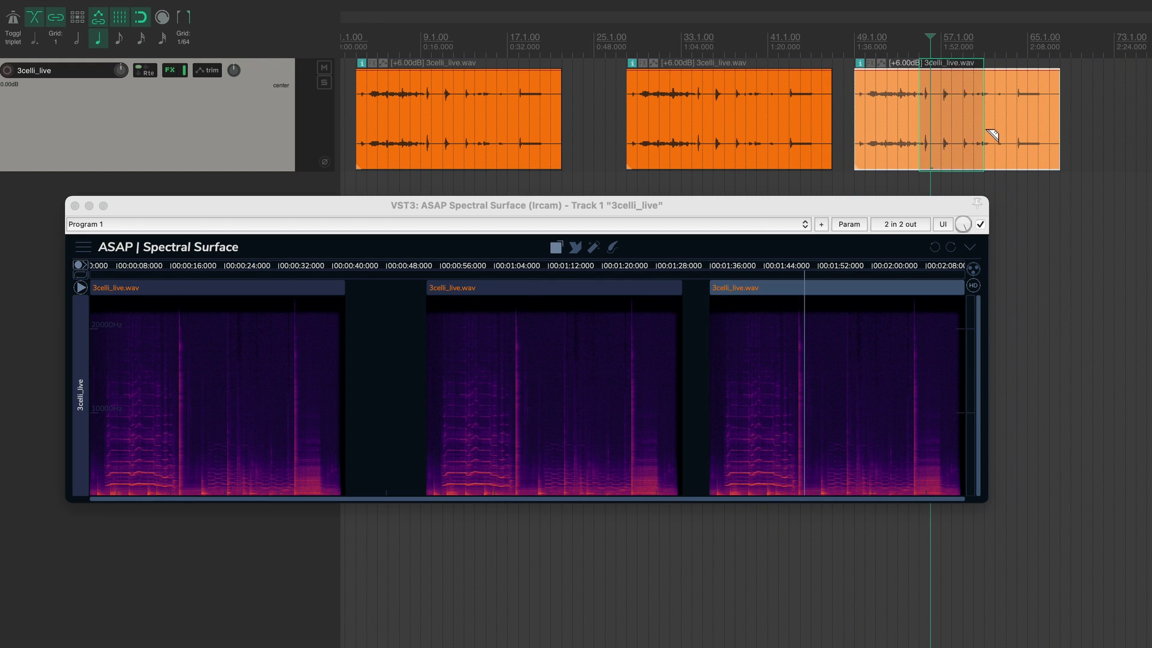
{"action": "key", "text": "Delete"}
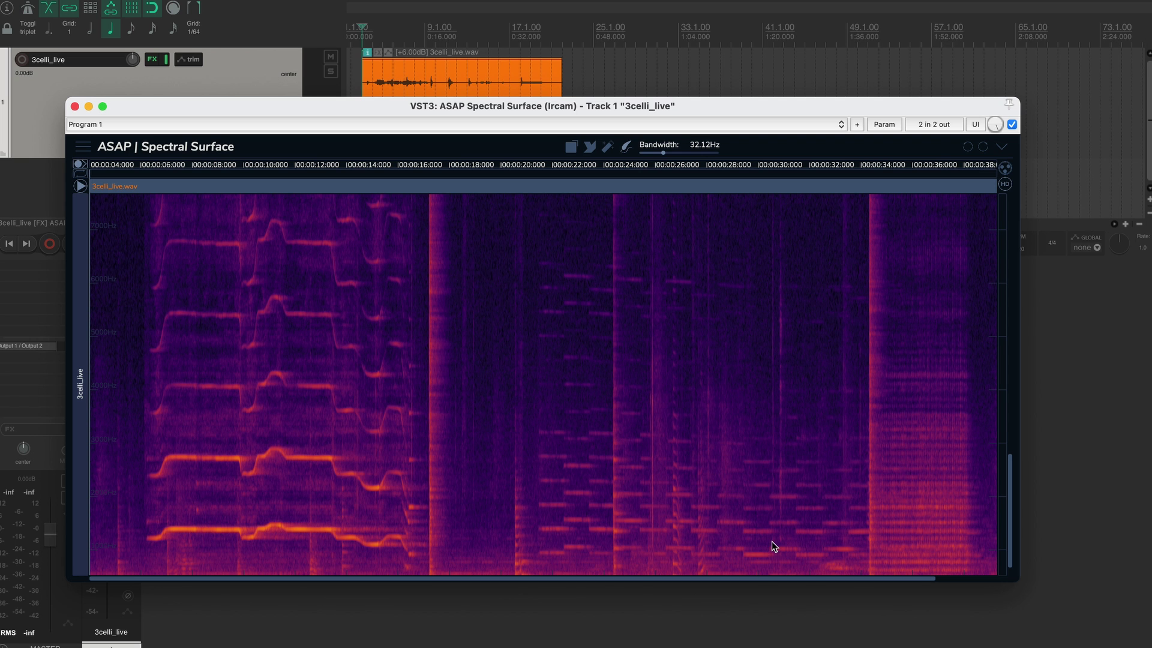
Zoom the frequency axis out to show the cello recording's full range.
{"action": "scroll", "coordinate": [718, 463], "scroll_direction": "down", "scroll_amount": 5}
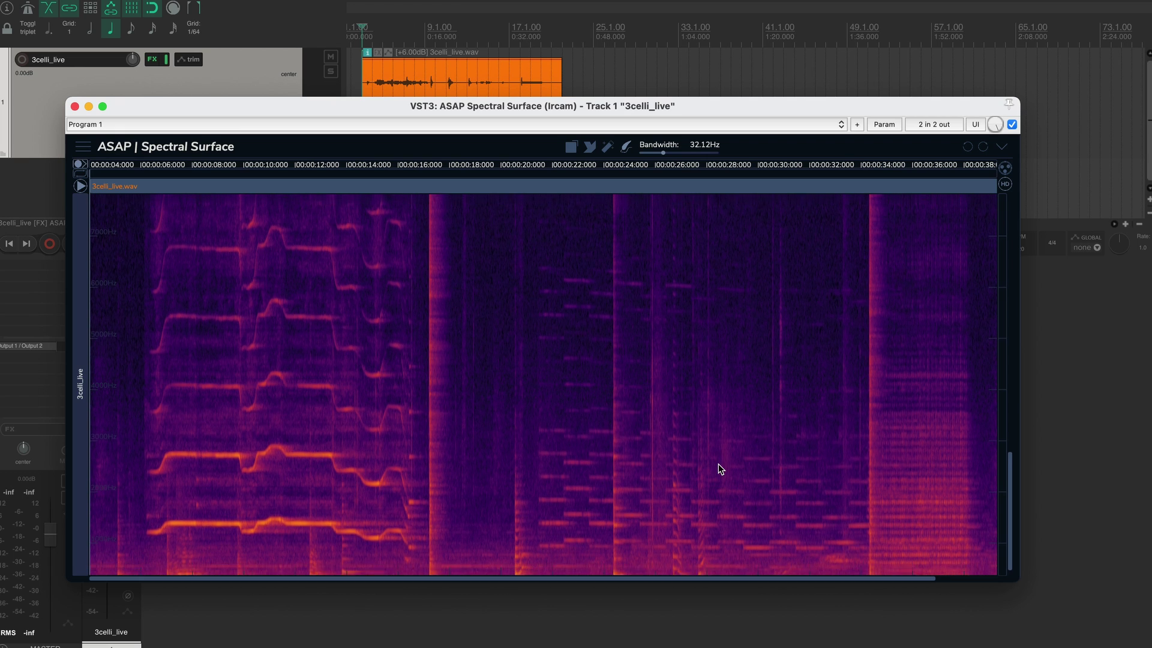